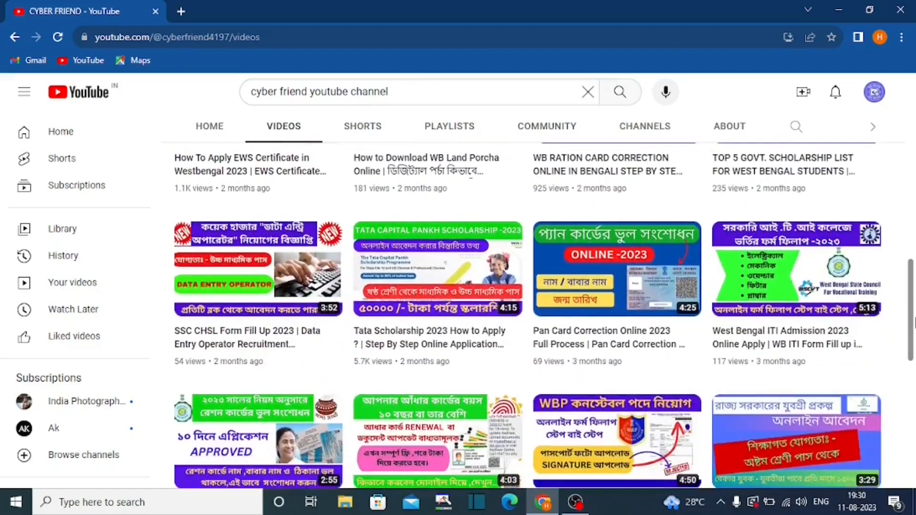
left_click_drag(915, 317, 909, 236)
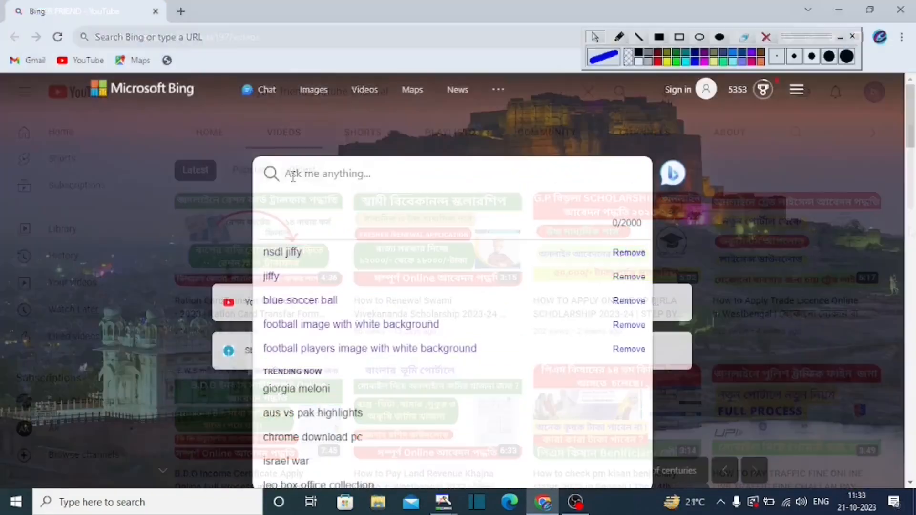
Search the web for "nvsp", open the NVSP site and continue to the new Voters' Service Portal
type("nvsp")
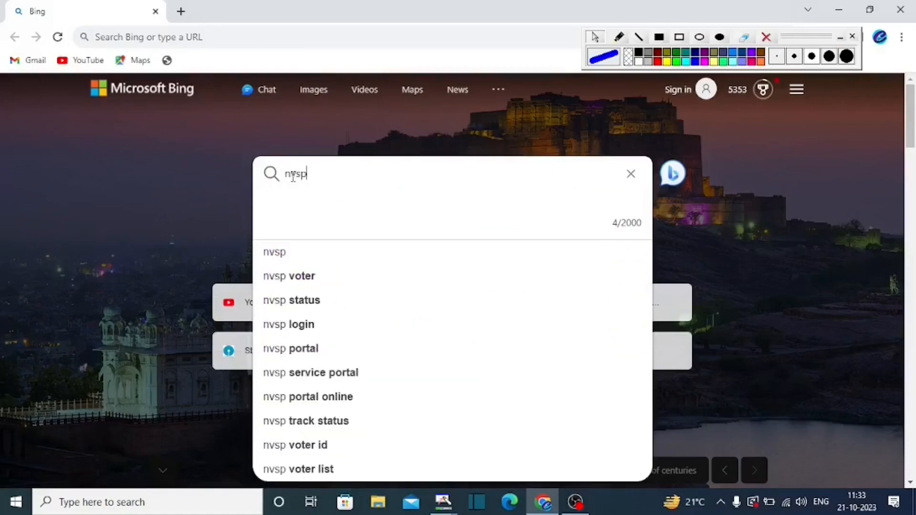
key("Return")
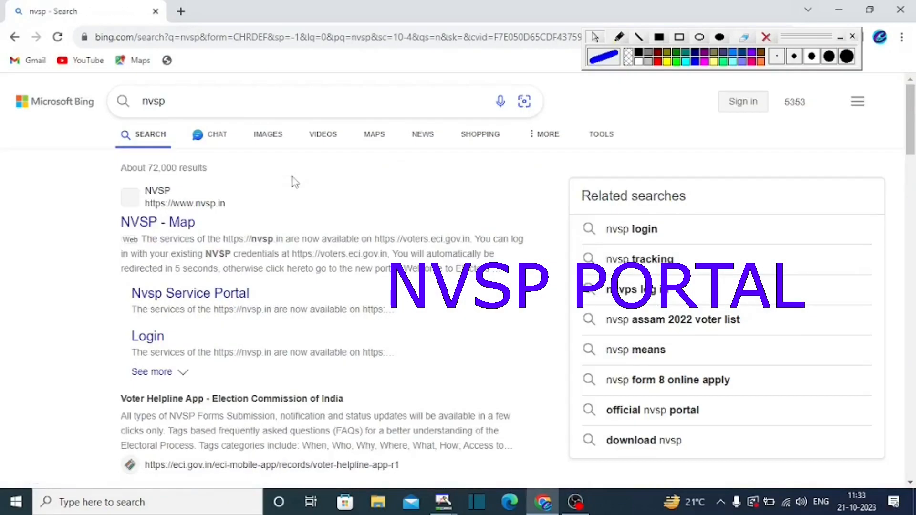
left_click(182, 228)
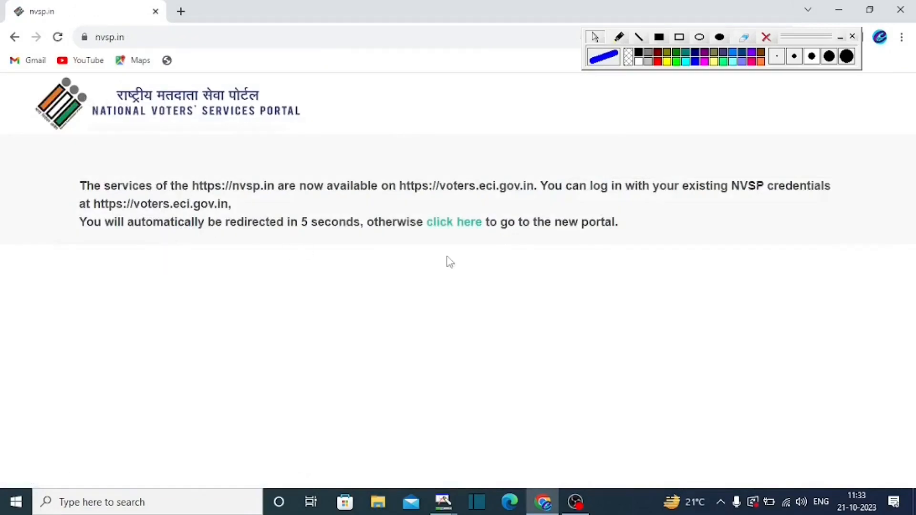
left_click(462, 226)
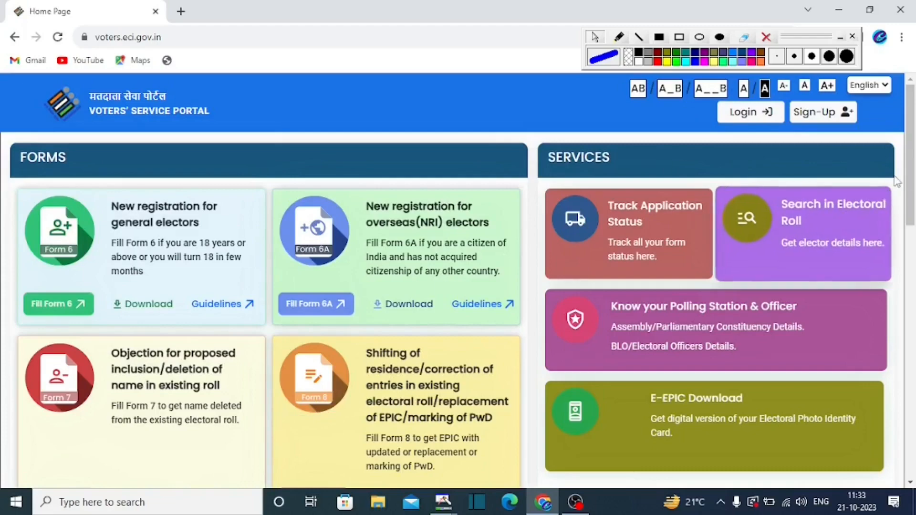
Open the Sign-Up page of the Voters' Service Portal
left_click_drag(910, 202, 912, 161)
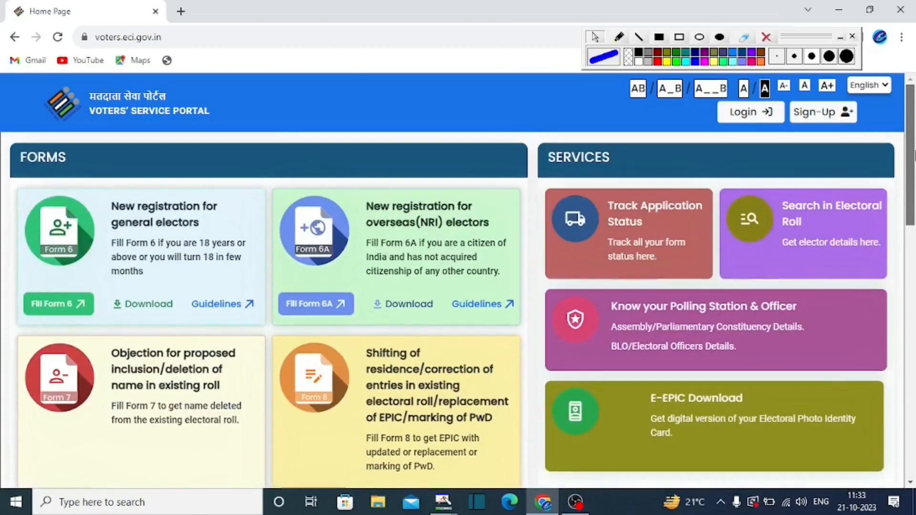
left_click(807, 117)
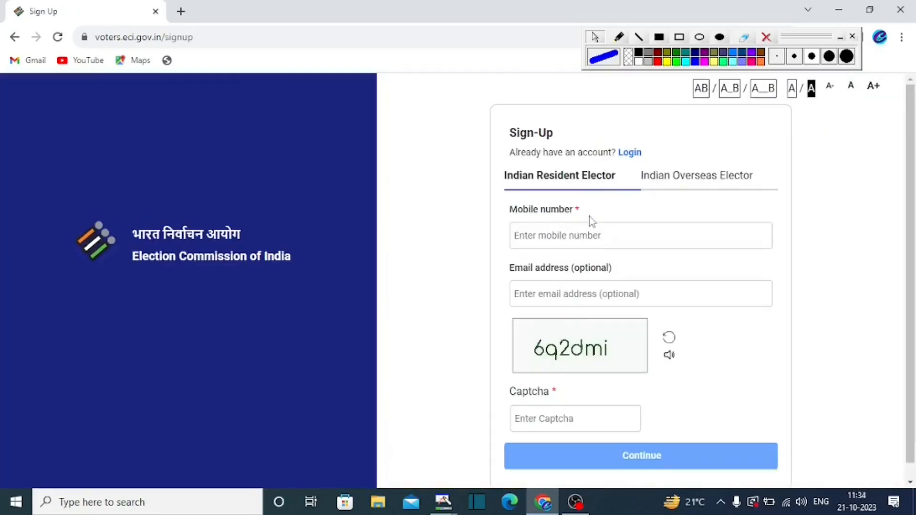
Outline the mobile number, email address and captcha fields of the sign-up form with pink rectangles
mouse_move(501, 197)
left_mouse_down()
mouse_move(568, 253)
mouse_move(644, 258)
left_mouse_up()
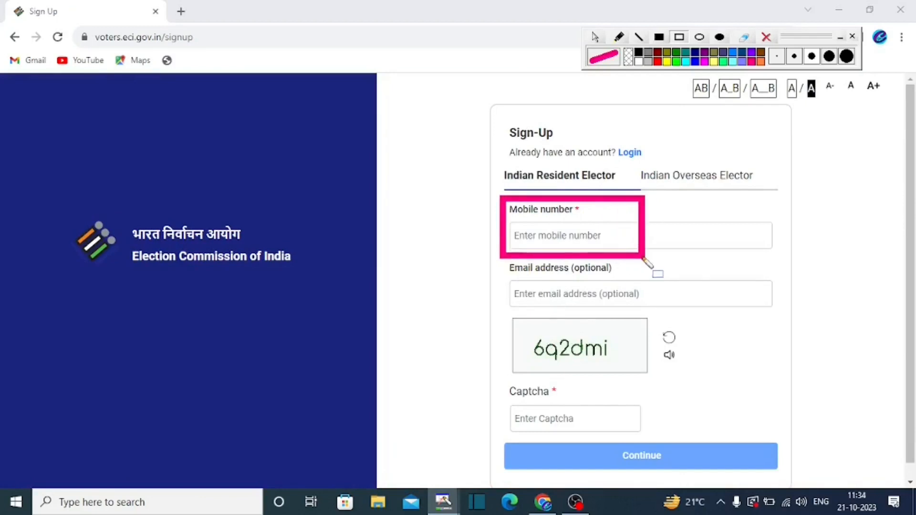
mouse_move(503, 260)
left_mouse_down()
mouse_move(565, 298)
mouse_move(614, 304)
left_mouse_up()
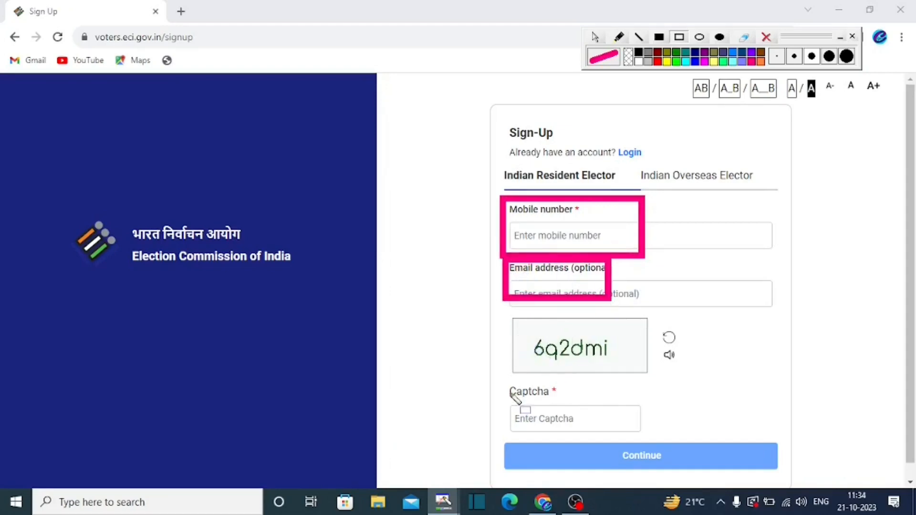
mouse_move(505, 385)
left_mouse_down()
mouse_move(590, 429)
mouse_move(636, 434)
mouse_move(661, 468)
mouse_move(675, 470)
left_mouse_up()
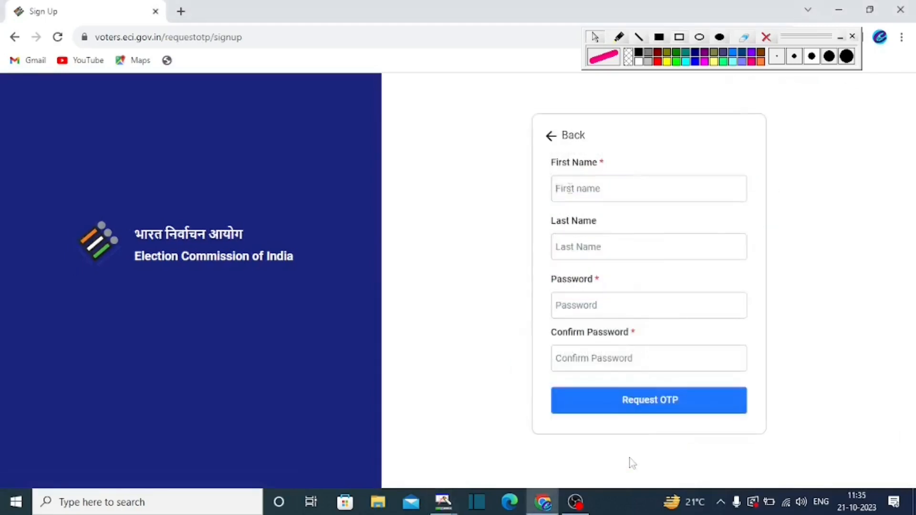
Outline the First Name, Last Name, Password, Confirm Password and Request OTP areas with pink rectangles
left_click_drag(542, 134, 718, 199)
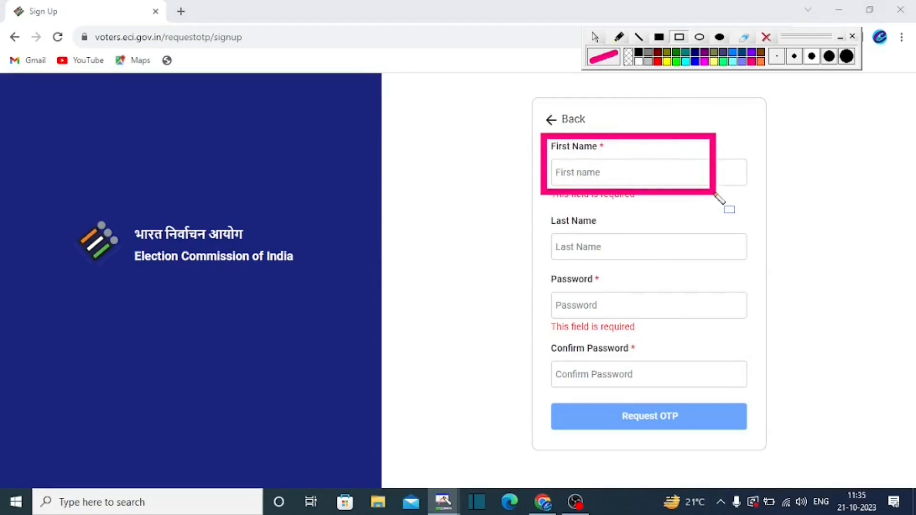
left_click_drag(542, 210, 693, 273)
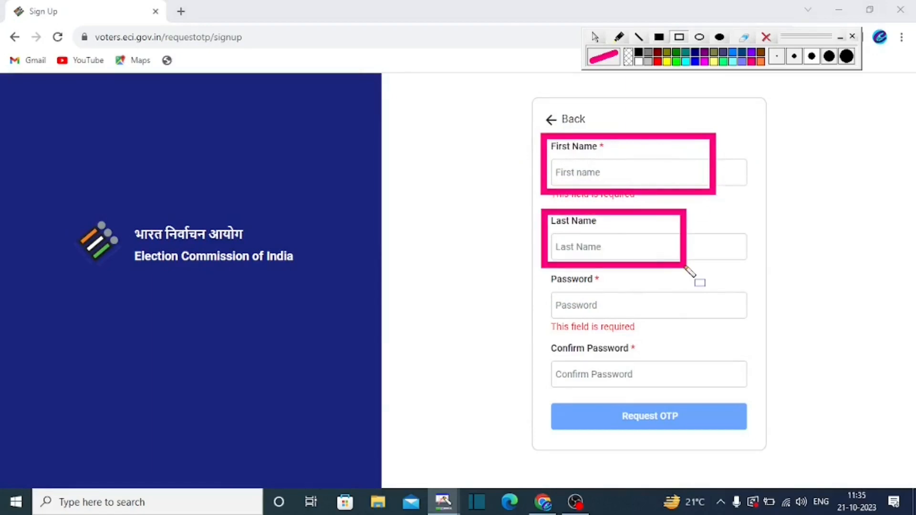
mouse_move(545, 273)
left_mouse_down()
mouse_move(630, 312)
mouse_move(692, 321)
left_mouse_up()
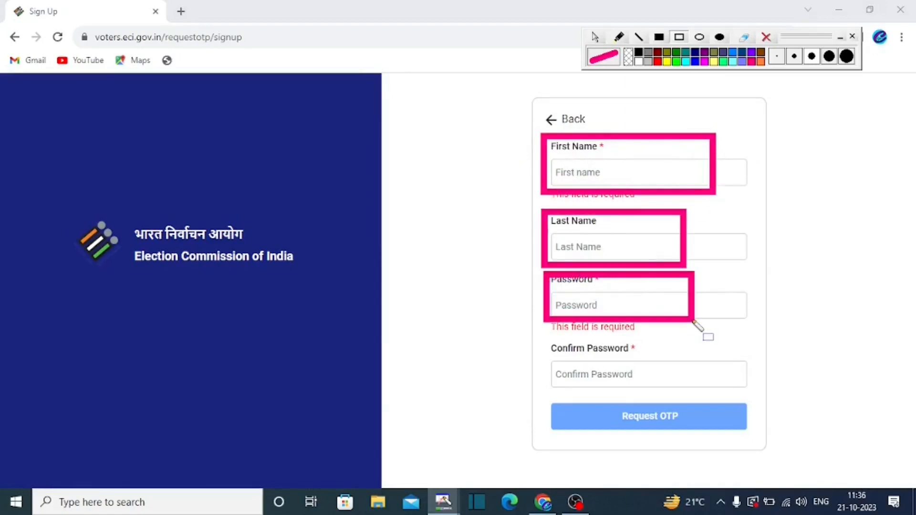
mouse_move(543, 338)
left_mouse_down()
mouse_move(670, 388)
mouse_move(678, 380)
left_mouse_up()
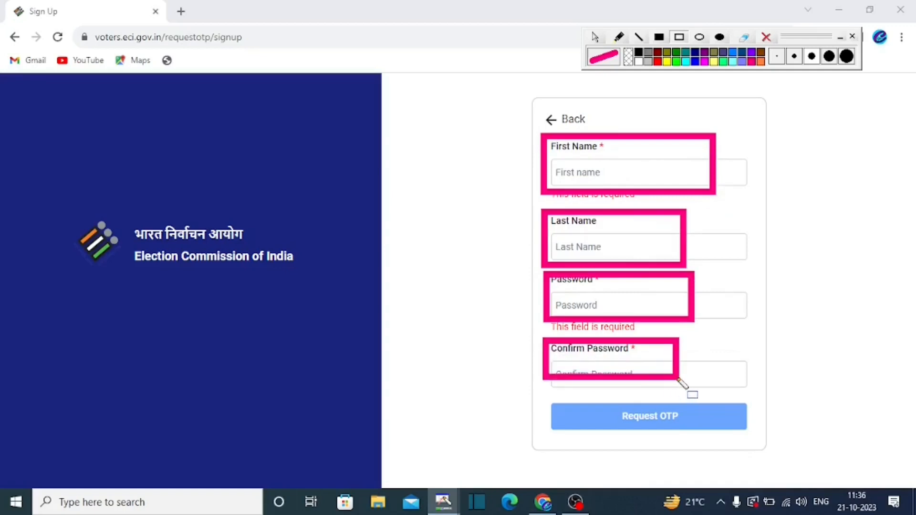
left_click_drag(608, 406, 715, 434)
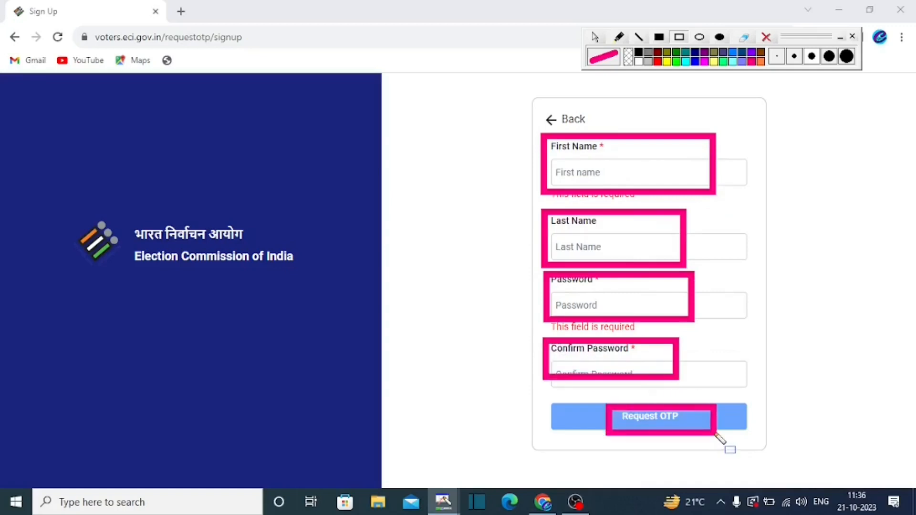
Request the sign-up OTP without saving the password, then verify the received code and continue to the login page
left_click(665, 408)
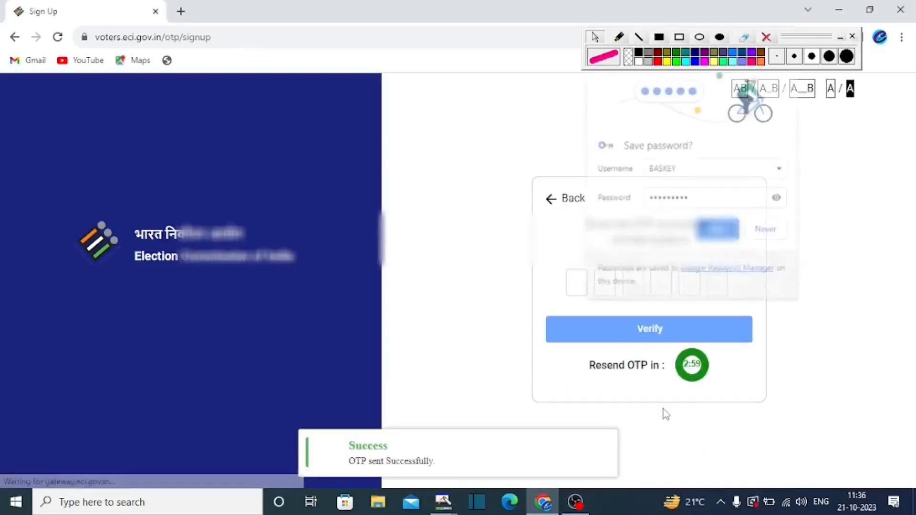
left_click(766, 230)
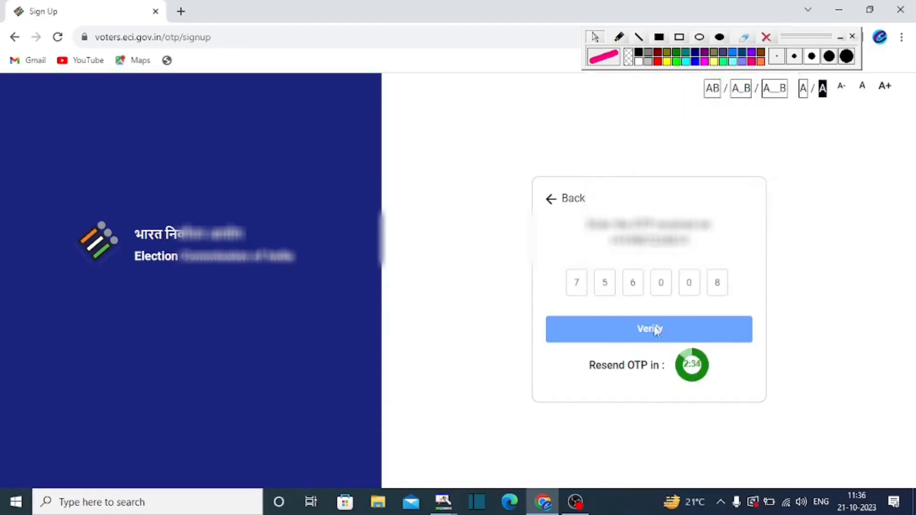
left_click(656, 329)
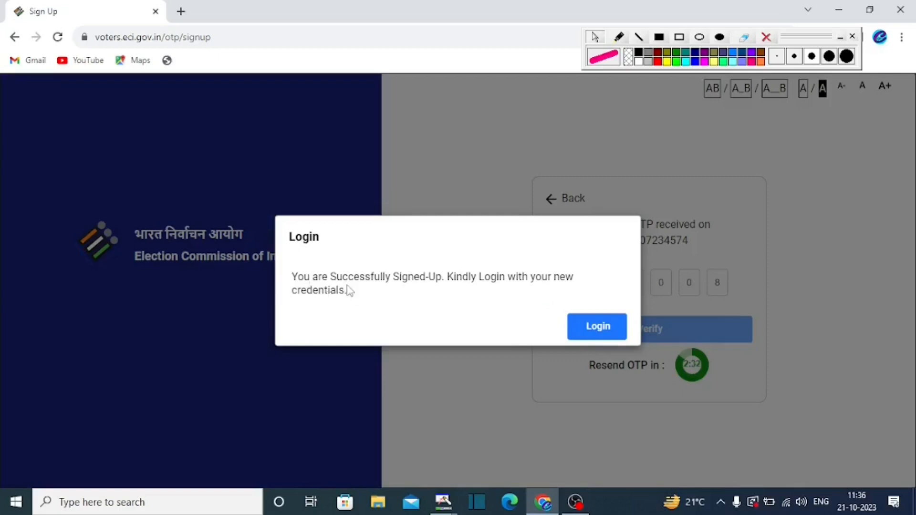
left_click(591, 330)
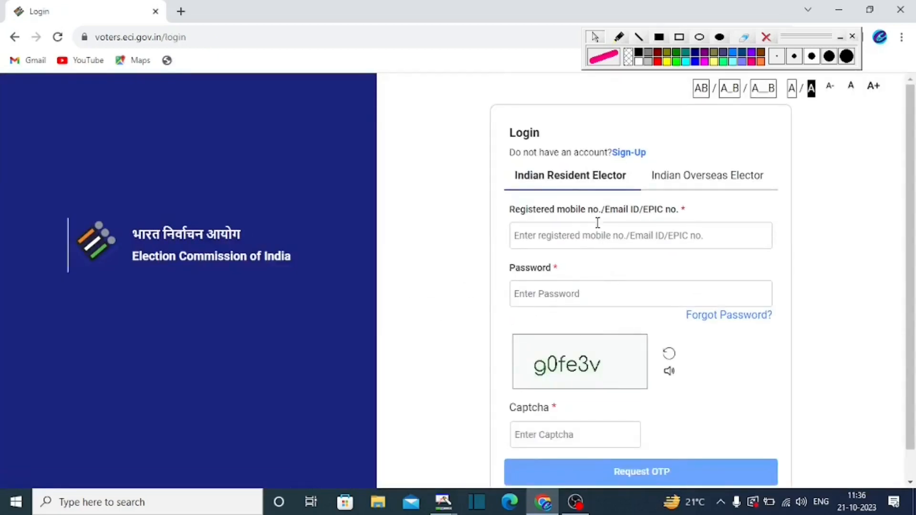
Outline the registered mobile number, password and captcha fields of the login form with pink rectangles
mouse_move(500, 198)
left_mouse_down()
mouse_move(694, 263)
mouse_move(680, 249)
left_mouse_up()
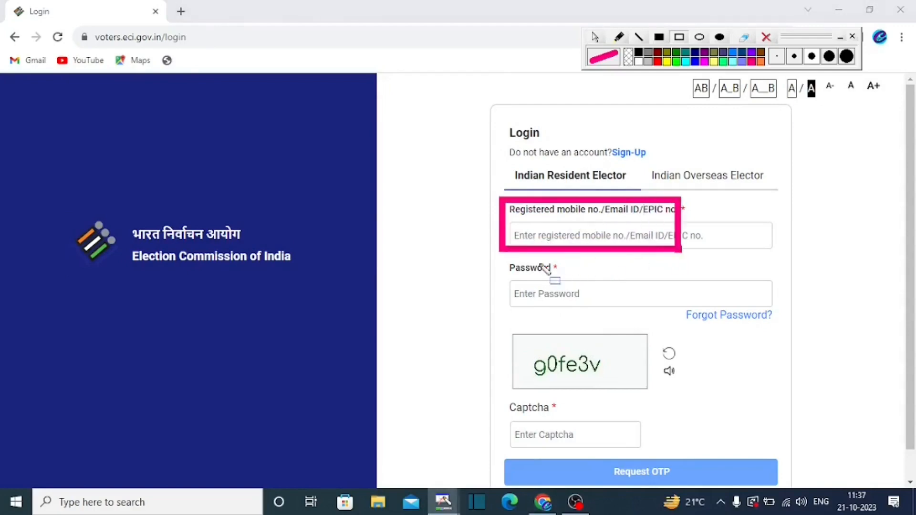
mouse_move(500, 255)
left_mouse_down()
mouse_move(625, 320)
mouse_move(641, 320)
left_mouse_up()
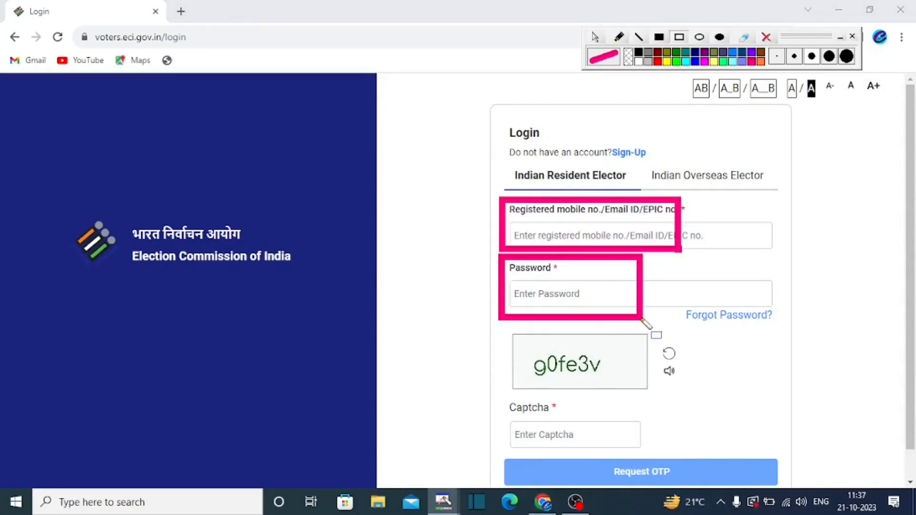
mouse_move(504, 405)
left_mouse_down()
mouse_move(615, 480)
mouse_move(601, 456)
mouse_move(686, 486)
left_mouse_up()
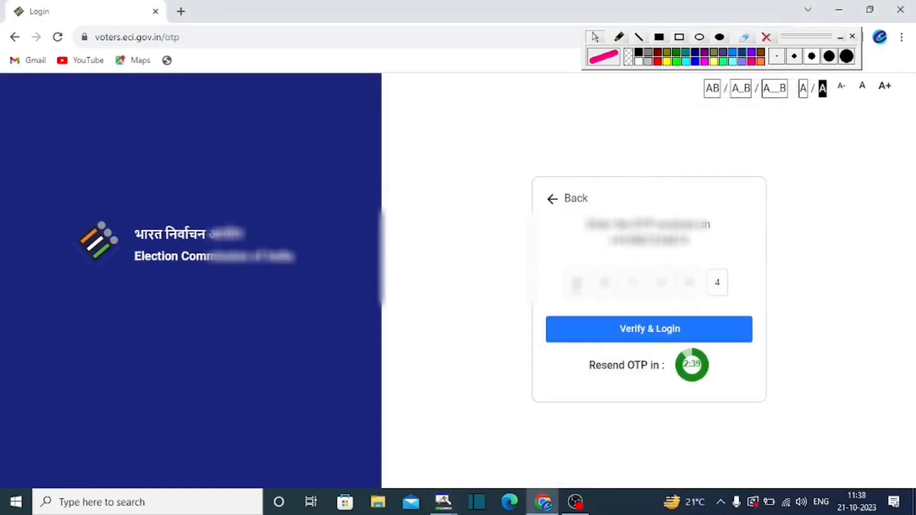
Verify the login OTP to sign in and open the forms dashboard through View Forms in Draft
left_click(649, 338)
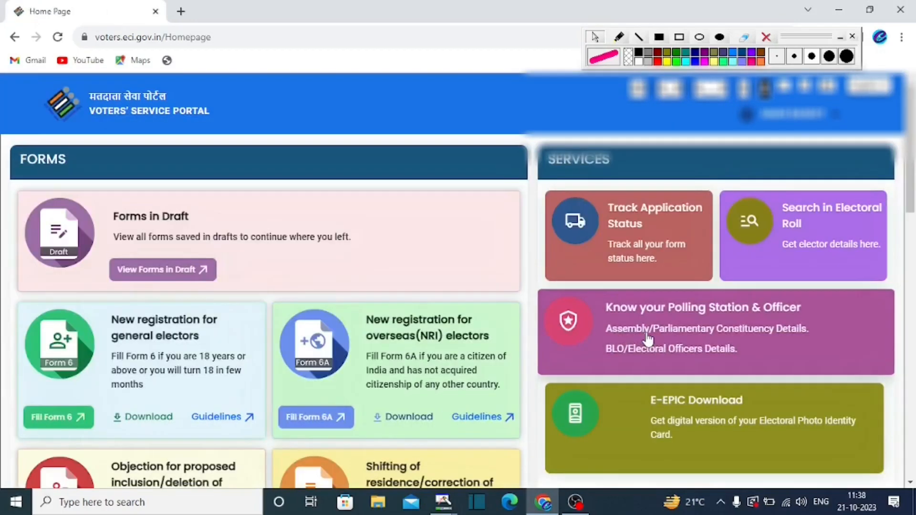
scroll(647, 338, "down", 4)
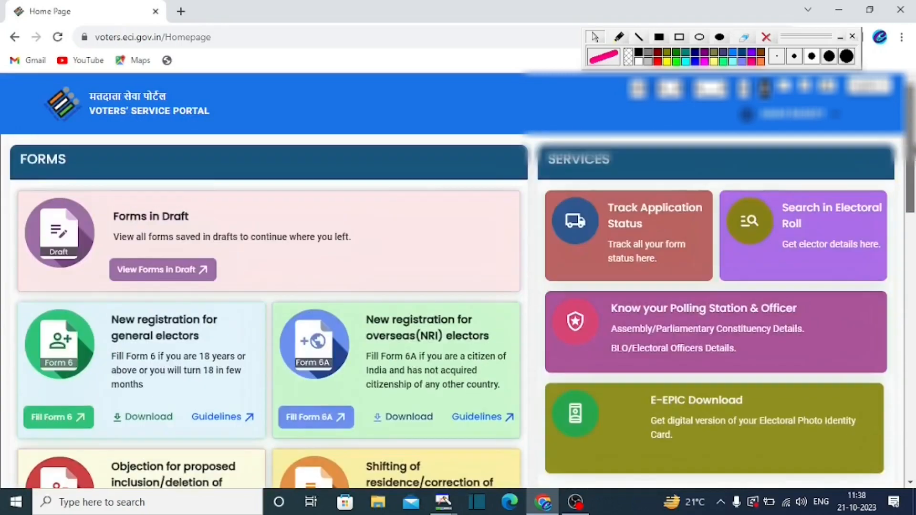
left_click_drag(82, 198, 263, 290)
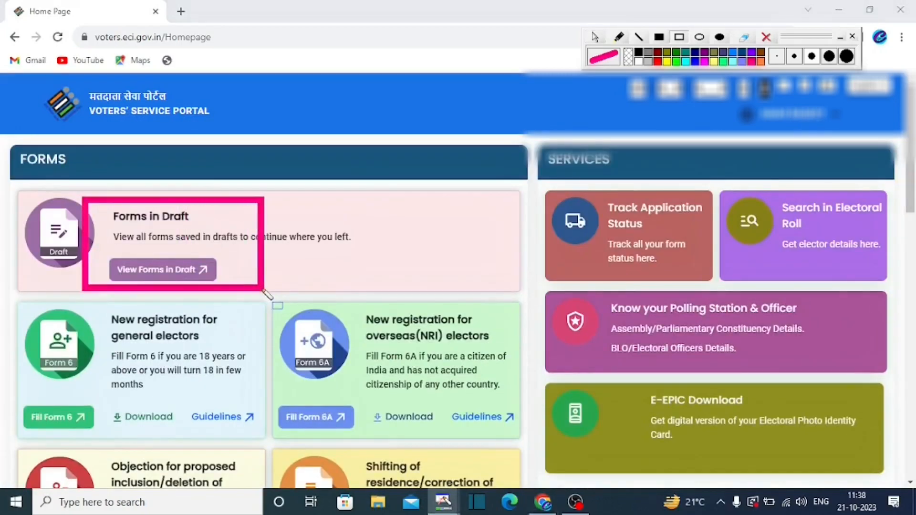
left_click(172, 272)
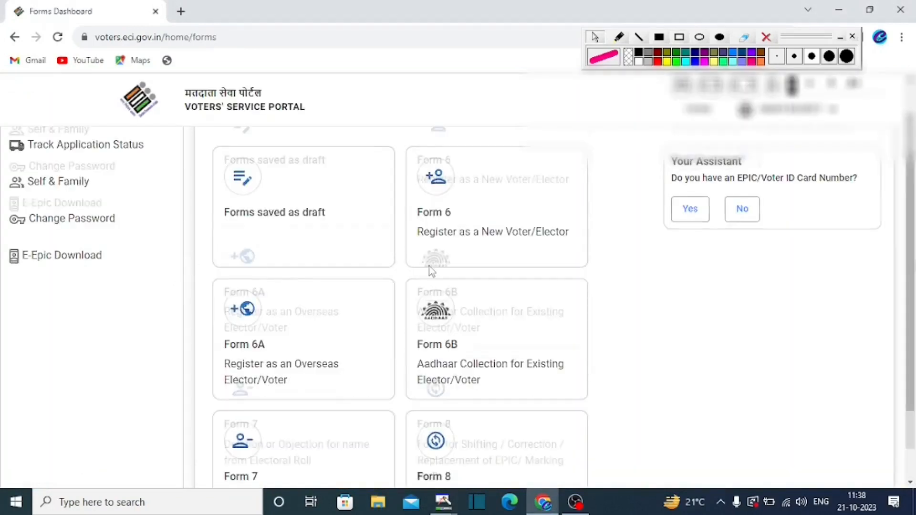
Outline the Form 6 card in pink and open Form 6 to register as a new voter
mouse_move(912, 256)
left_mouse_down()
mouse_move(913, 300)
mouse_move(913, 239)
left_mouse_up()
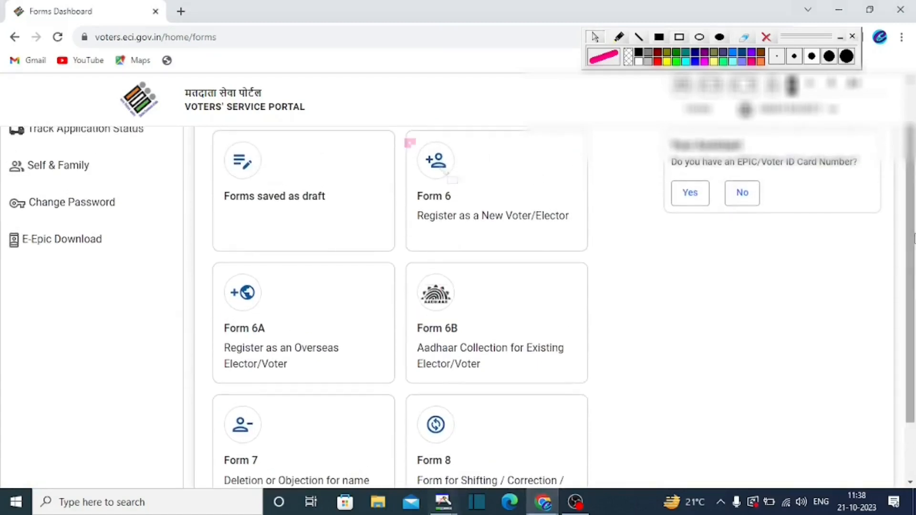
left_click_drag(408, 141, 587, 245)
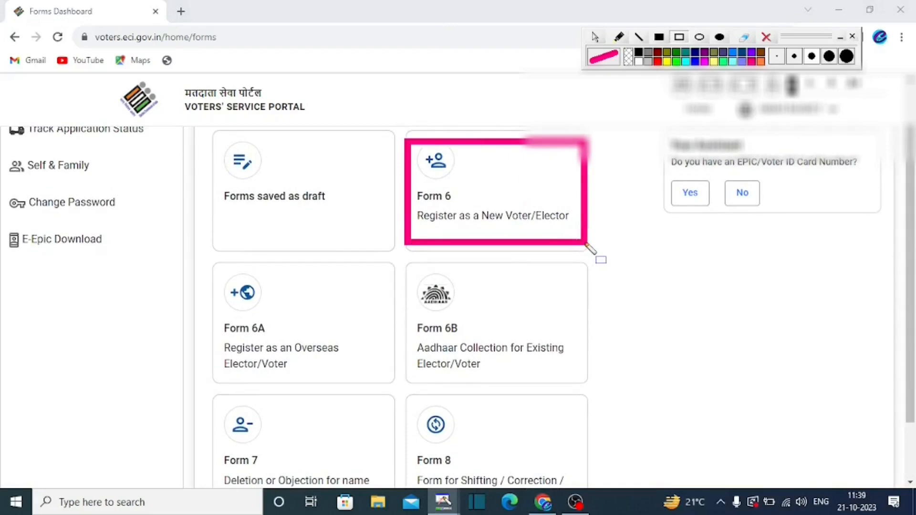
left_click(445, 212)
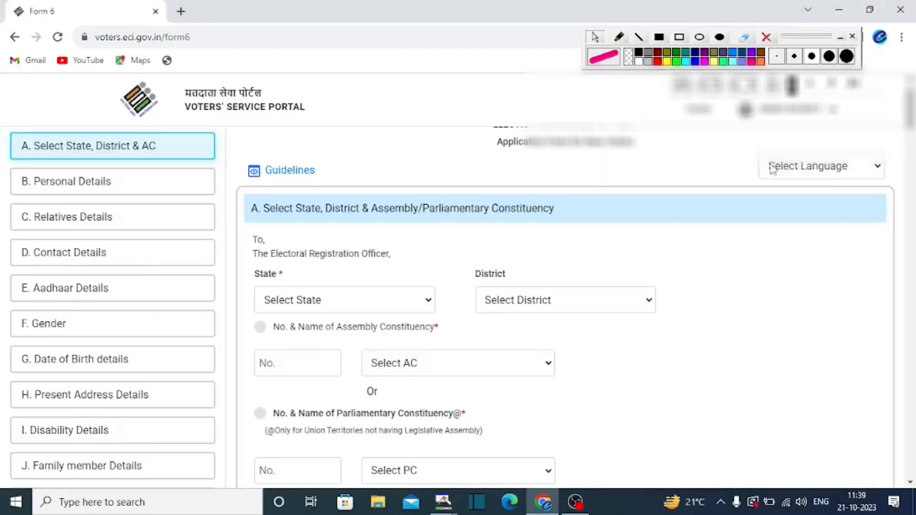
Outline the State, District, Select AC and Next controls in section A with pink rectangles, then clear the annotations
left_click_drag(910, 110, 910, 117)
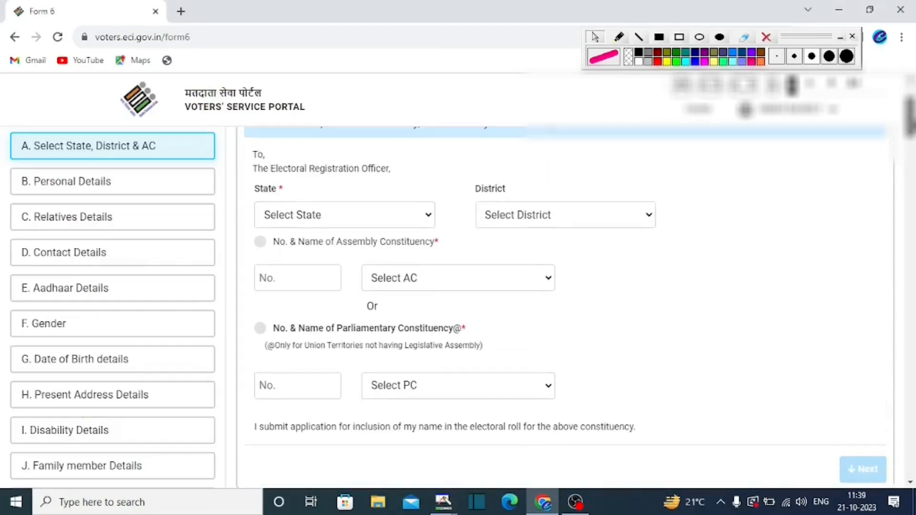
left_click(679, 37)
mouse_move(242, 189)
left_mouse_down()
mouse_move(341, 205)
mouse_move(391, 229)
left_mouse_up()
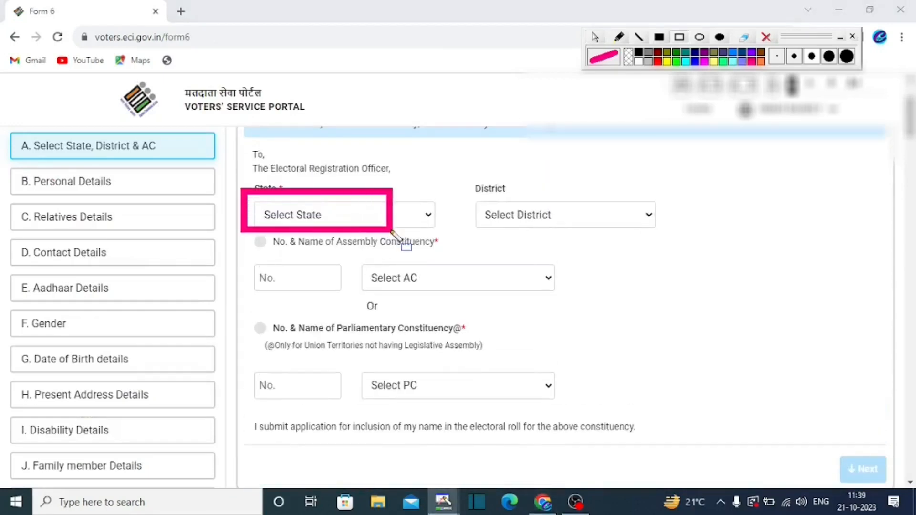
mouse_move(459, 179)
left_mouse_down()
mouse_move(542, 220)
mouse_move(605, 234)
left_mouse_up()
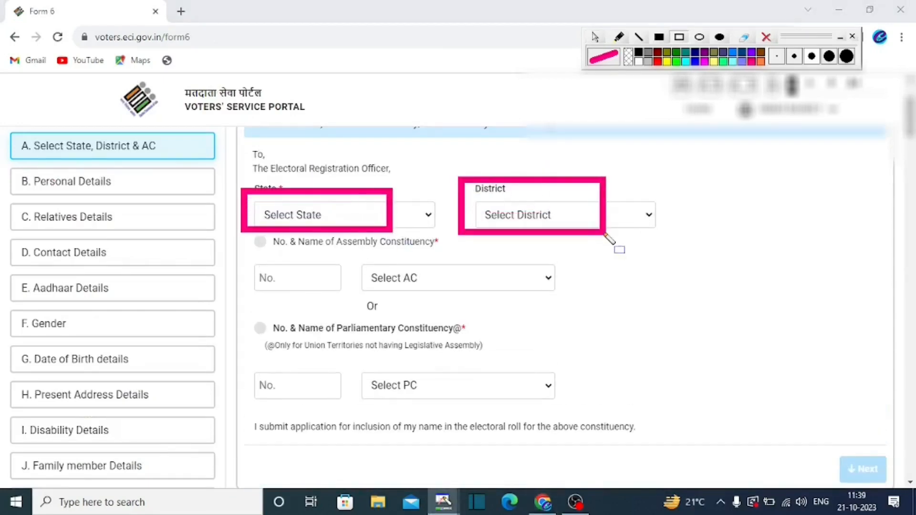
mouse_move(357, 251)
left_mouse_down()
mouse_move(452, 287)
mouse_move(510, 290)
left_mouse_up()
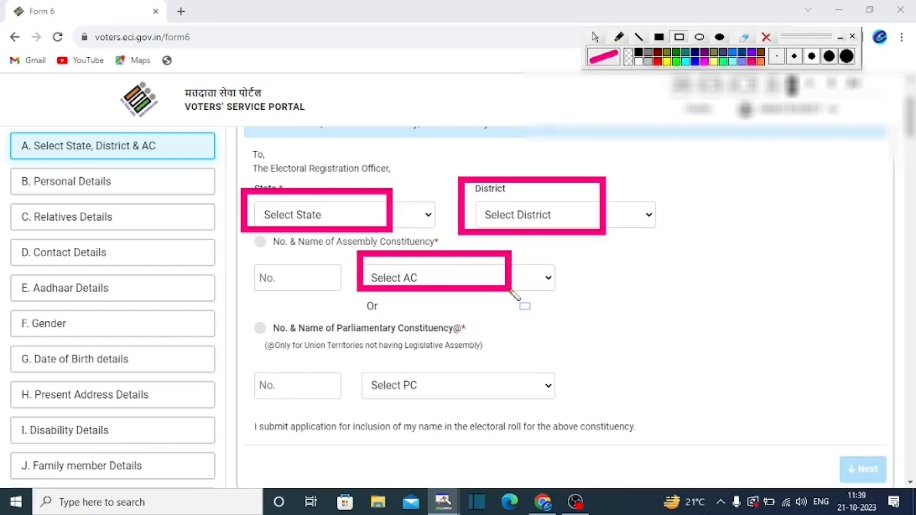
left_click_drag(819, 444, 900, 488)
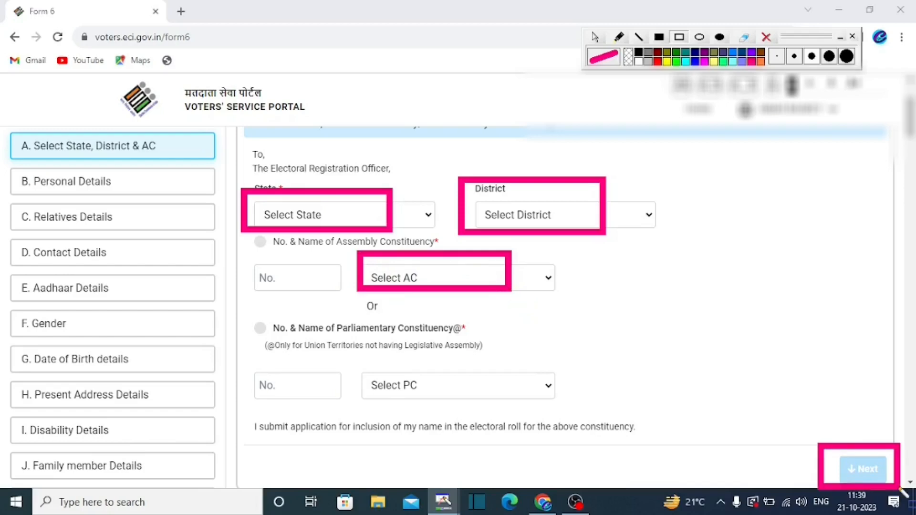
left_click(767, 37)
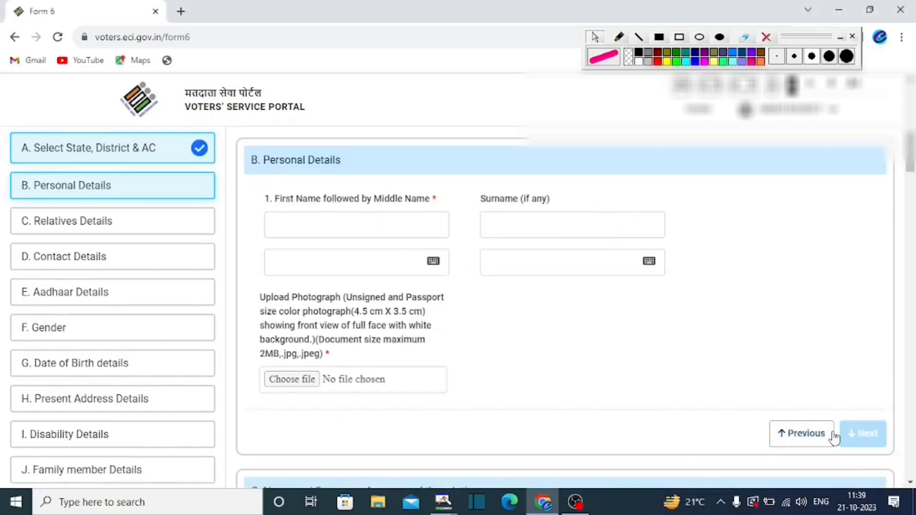
Outline the first name, surname, photograph upload and Next controls of Personal Details with pink rectangles, then continue to Relatives Details
left_click_drag(253, 187, 436, 239)
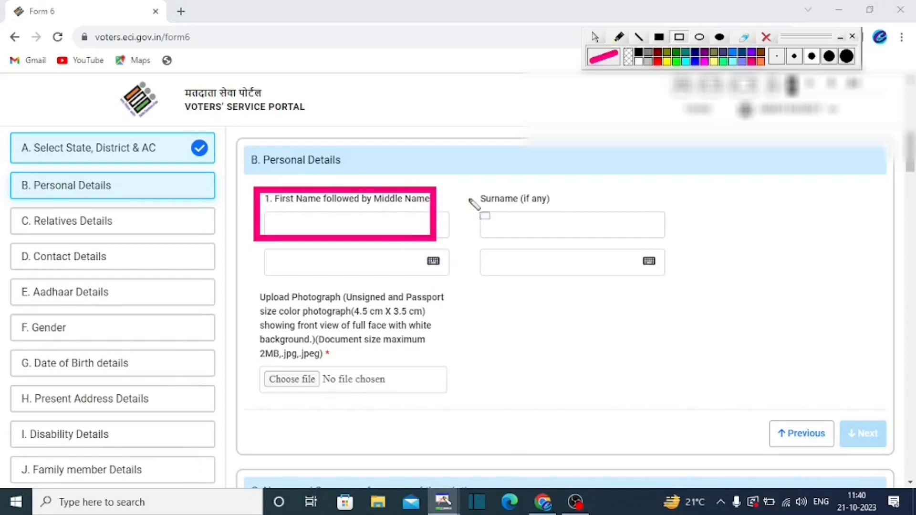
mouse_move(463, 189)
left_mouse_down()
mouse_move(577, 243)
mouse_move(567, 234)
left_mouse_up()
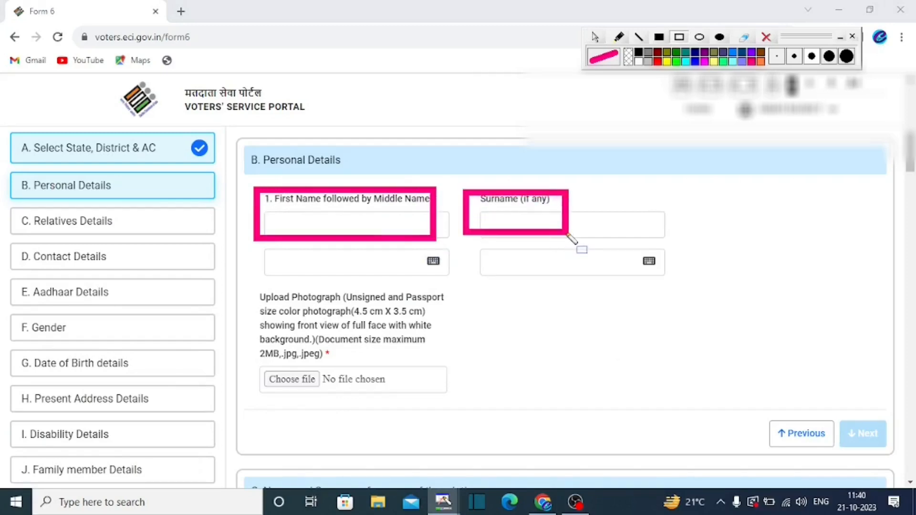
left_click_drag(314, 248, 456, 279)
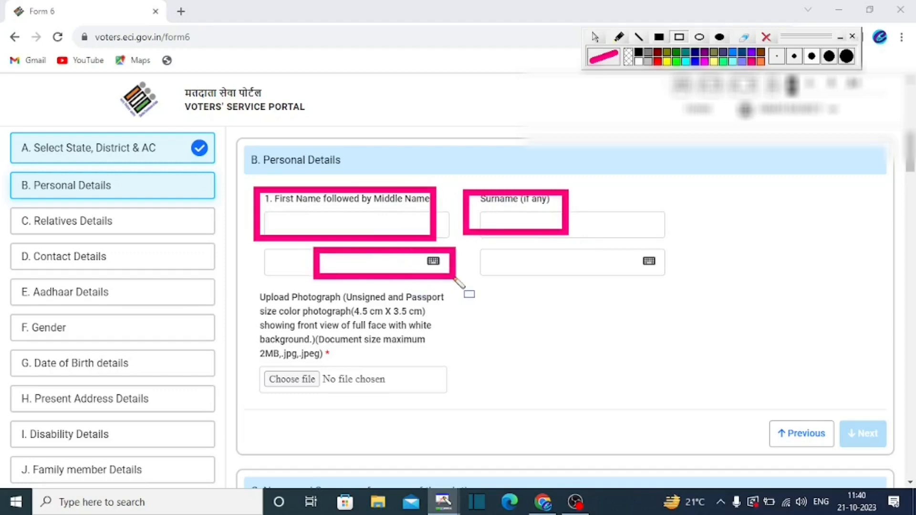
left_click_drag(531, 245, 679, 278)
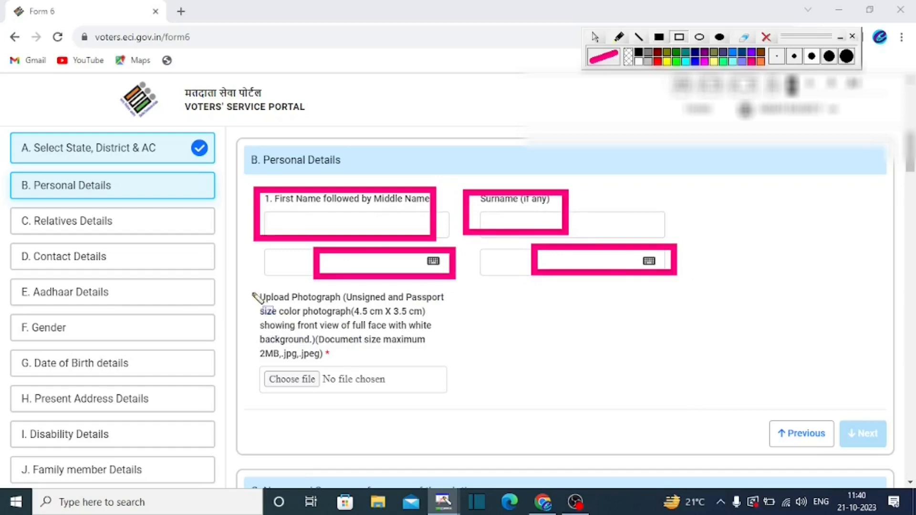
mouse_move(253, 292)
left_mouse_down()
mouse_move(368, 439)
mouse_move(407, 425)
mouse_move(400, 413)
left_mouse_up()
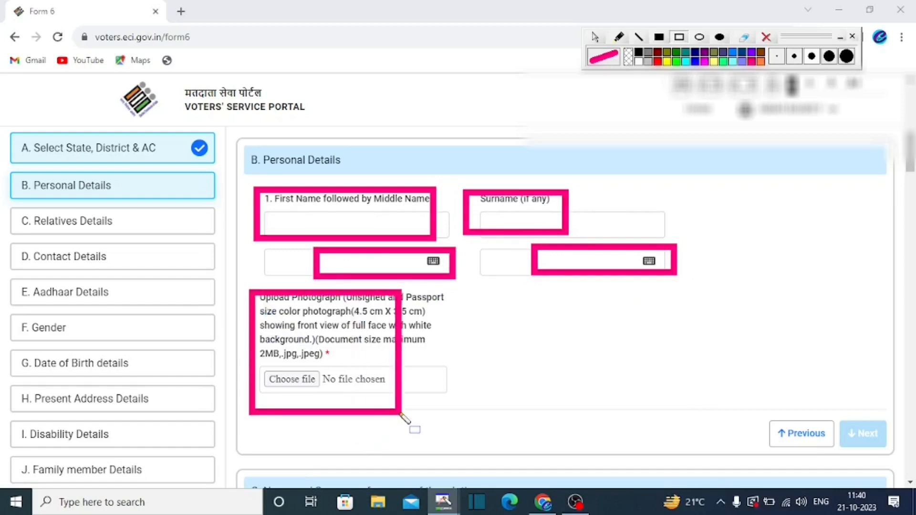
mouse_move(837, 395)
left_mouse_down()
mouse_move(882, 436)
mouse_move(891, 458)
left_mouse_up()
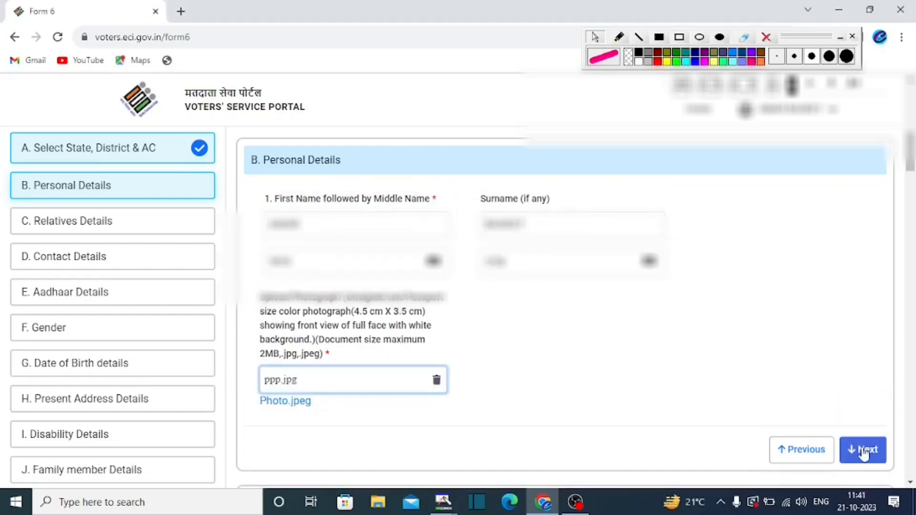
left_click(864, 451)
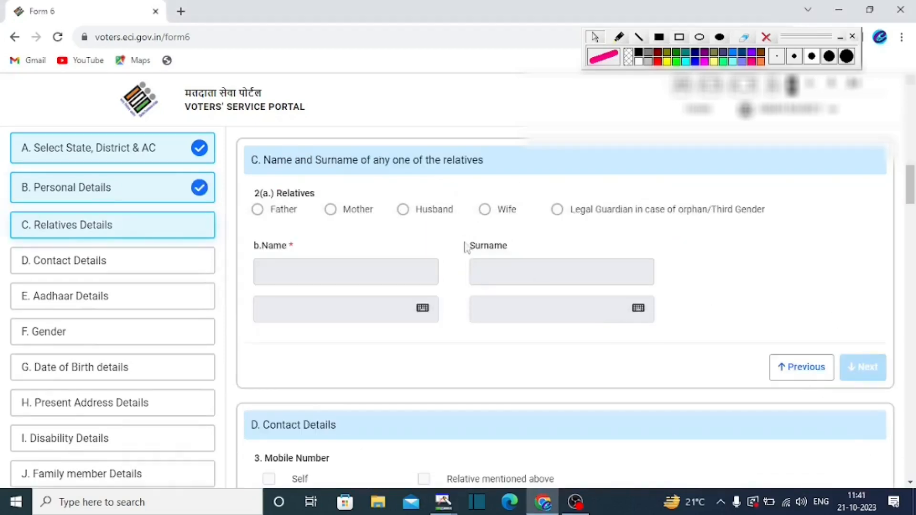
Select Father as the relative and outline the Name, Surname and Next controls in pink before proceeding to Contact Details
left_click(257, 209)
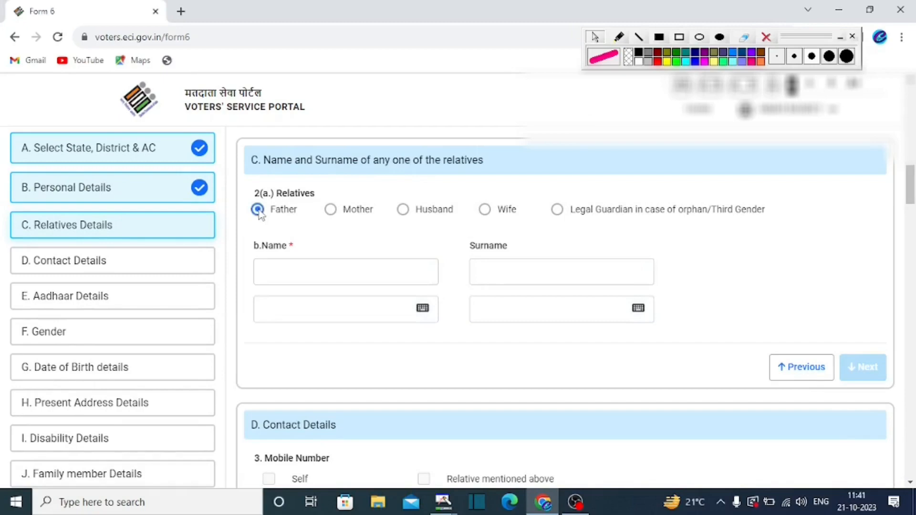
left_click_drag(241, 237, 377, 280)
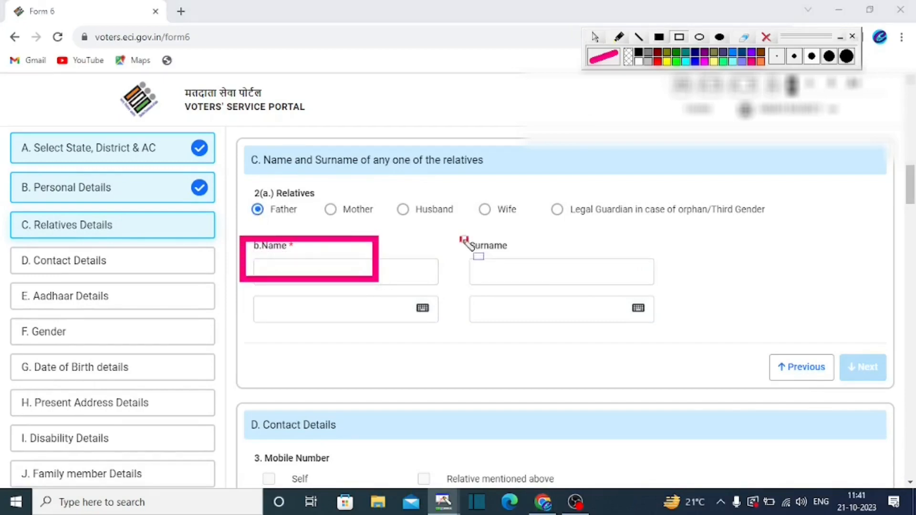
left_click_drag(463, 238, 586, 277)
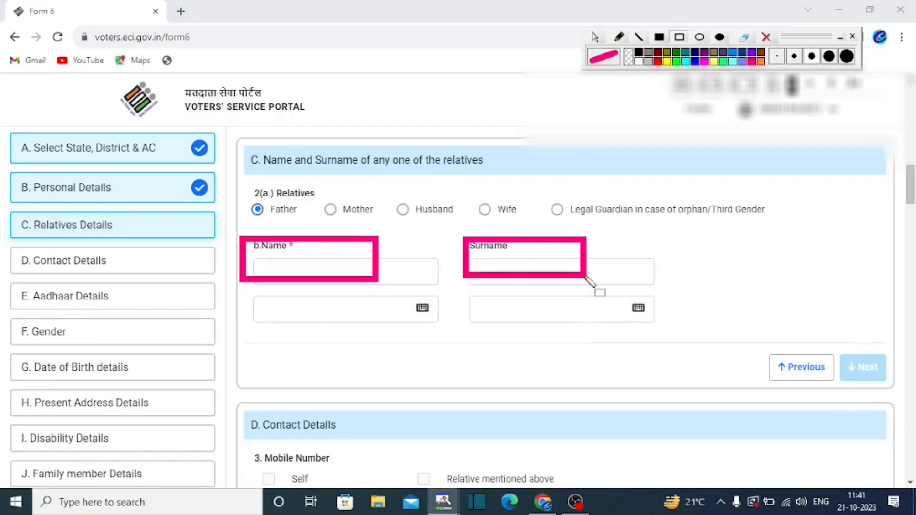
mouse_move(825, 334)
left_mouse_down()
mouse_move(899, 403)
mouse_move(898, 388)
left_mouse_up()
left_click(868, 368)
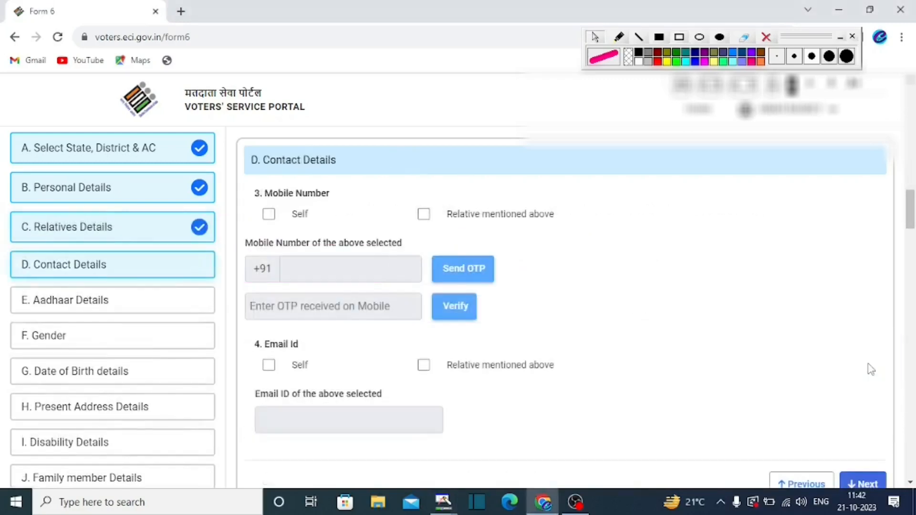
Outline the Mobile Number Self option, number field, Send OTP, OTP field and Verify controls with pink rectangles
left_click_drag(247, 184, 356, 232)
left_click_drag(258, 206, 297, 223)
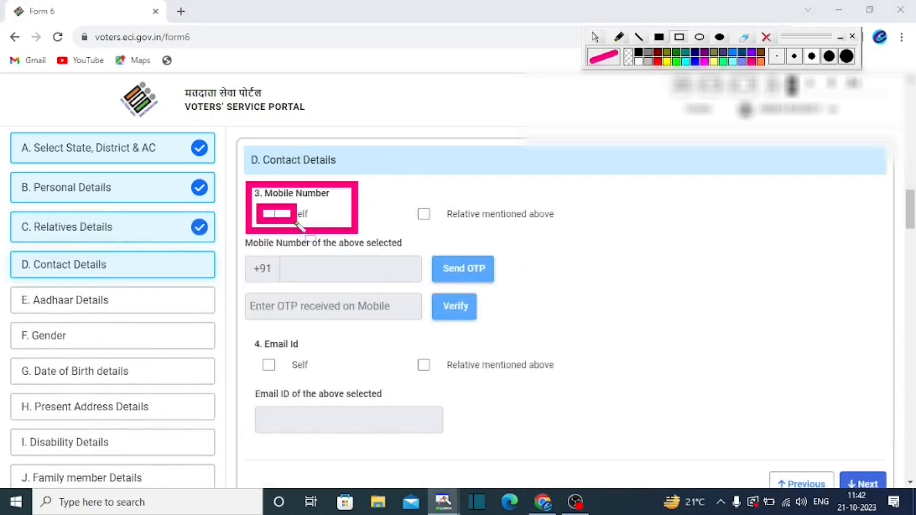
left_click_drag(263, 250, 404, 287)
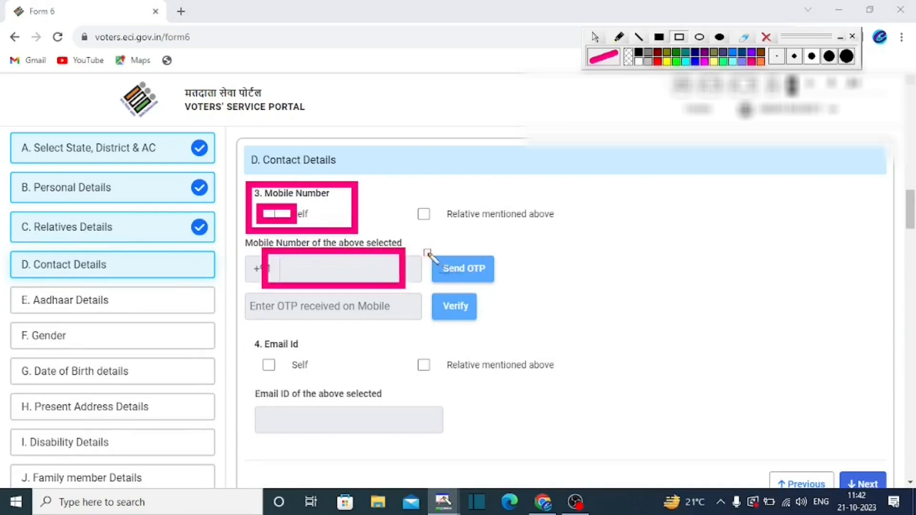
left_click_drag(426, 250, 502, 289)
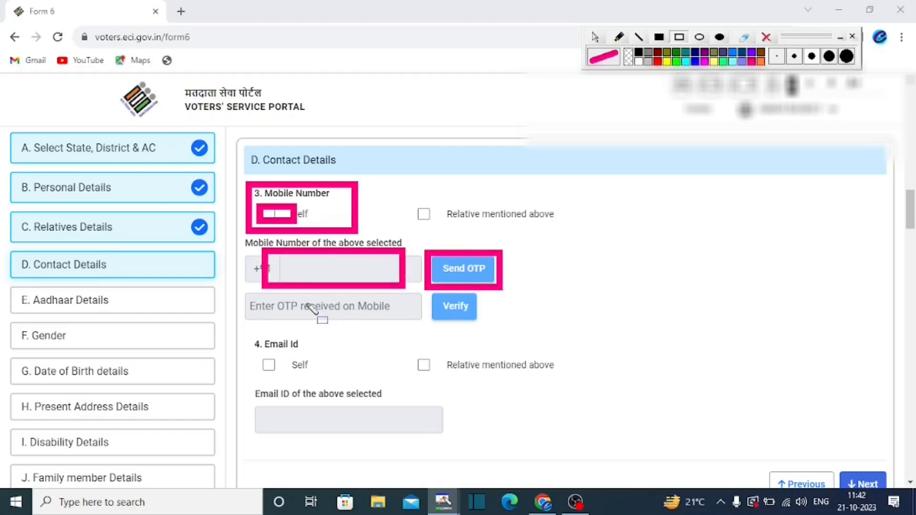
left_click_drag(282, 302, 357, 324)
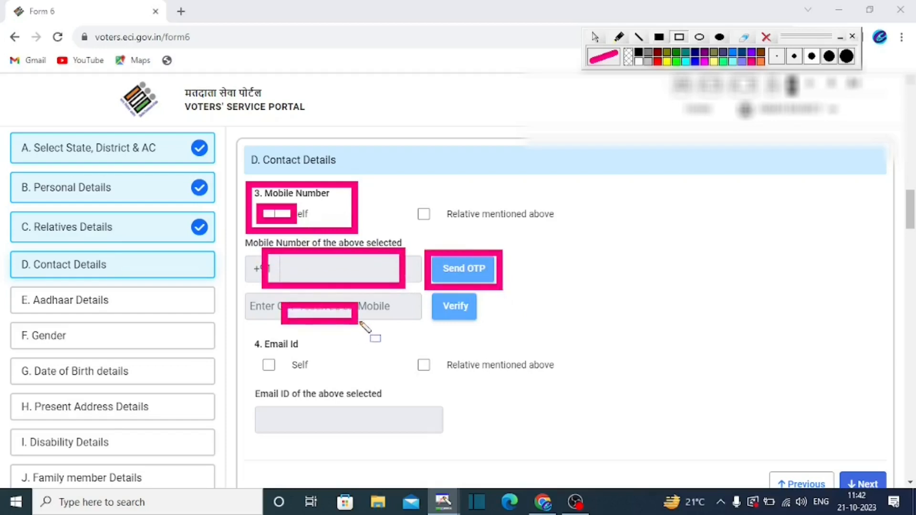
left_click_drag(419, 294, 493, 323)
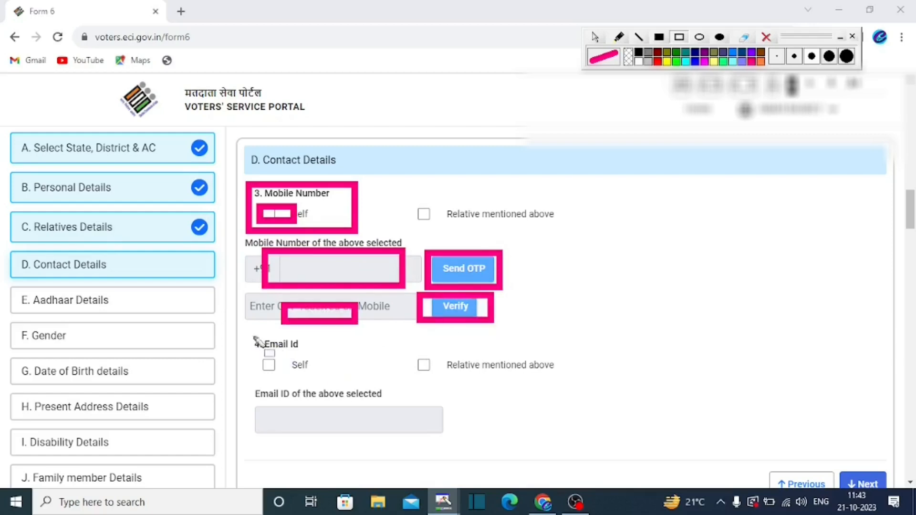
Outline the Email Id Self option, email field and Next control in pink, then move on to Aadhaar Details
left_click_drag(242, 329, 342, 384)
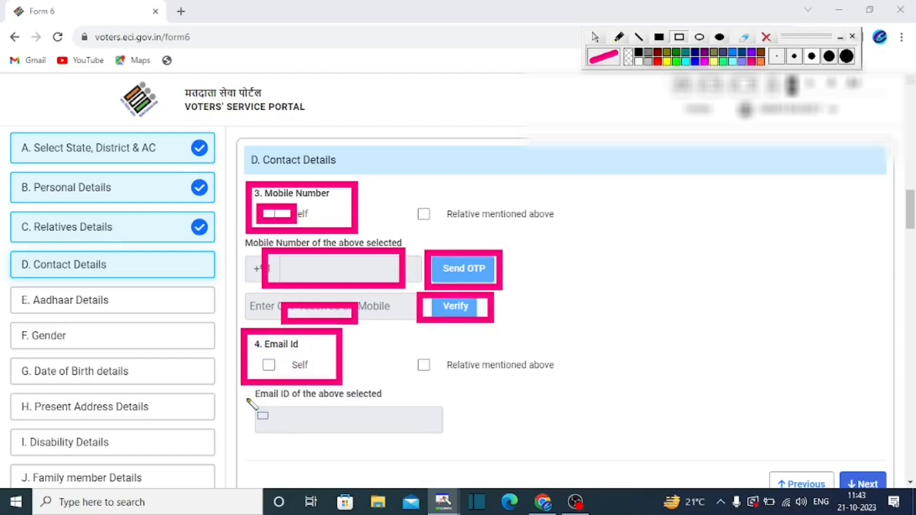
left_click_drag(245, 396, 385, 430)
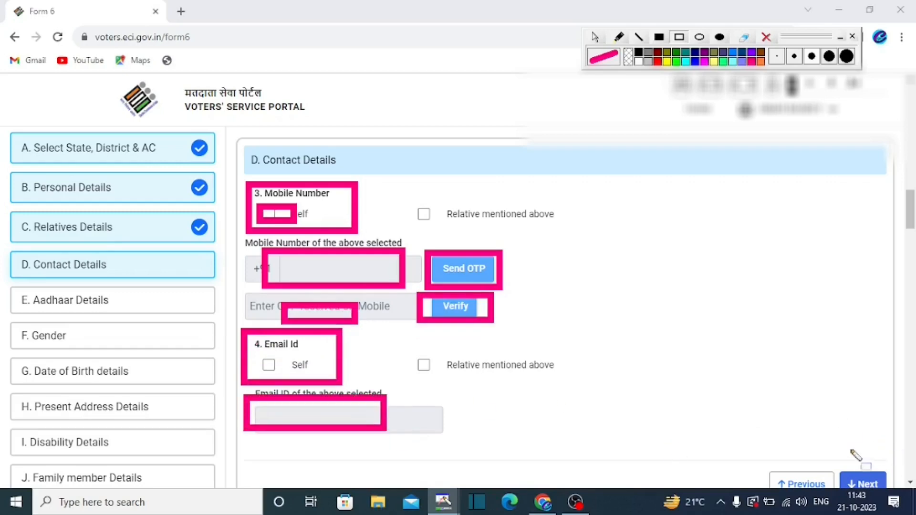
left_click_drag(832, 452, 907, 497)
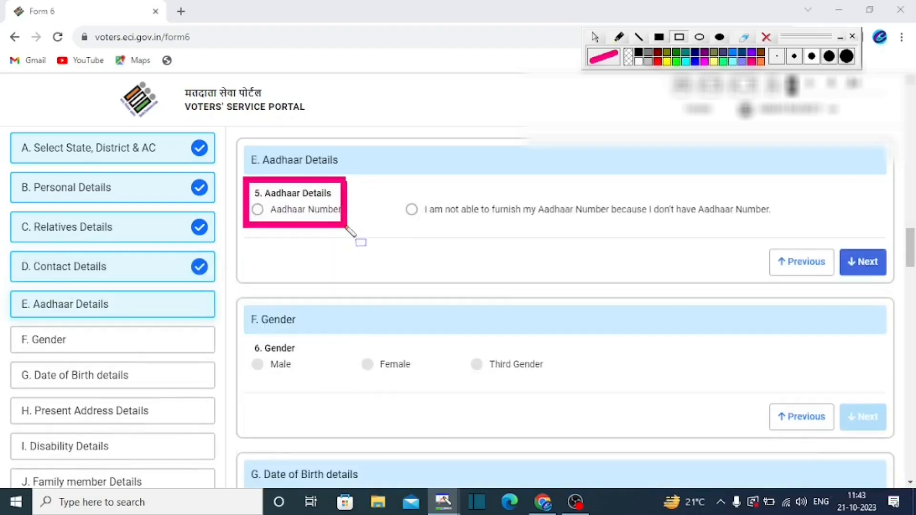
Outline the Aadhaar Number option, the no-Aadhaar declaration and Next in pink, then continue to the Gender section
left_click_drag(352, 229, 358, 225)
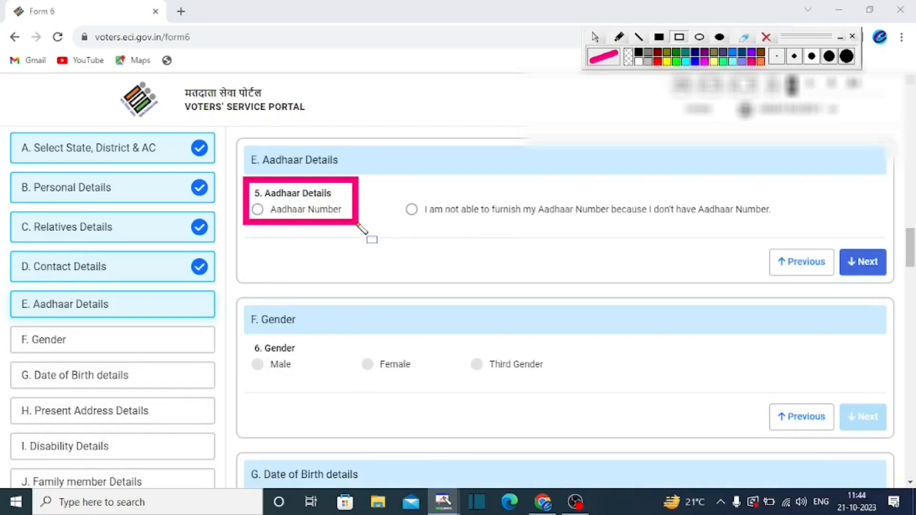
left_click_drag(250, 194, 276, 219)
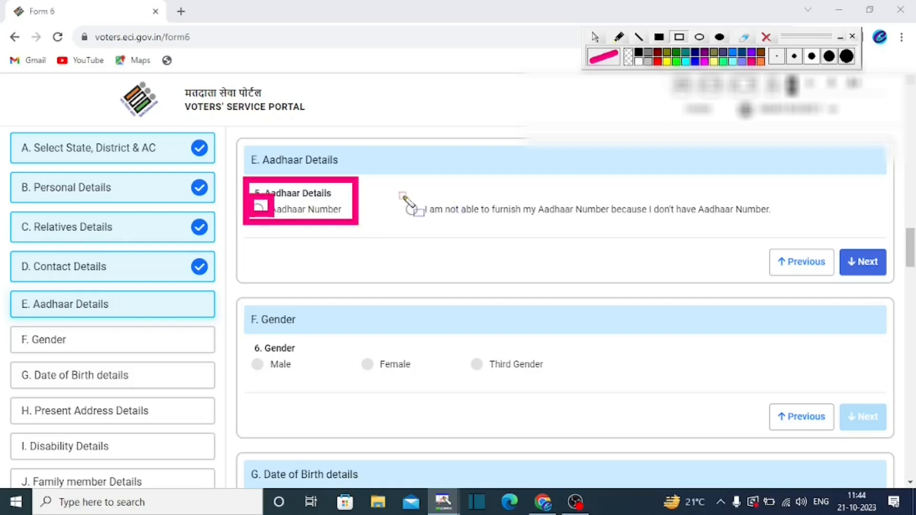
mouse_move(402, 194)
left_mouse_down()
mouse_move(459, 225)
mouse_move(544, 240)
mouse_move(783, 230)
mouse_move(902, 296)
left_mouse_up()
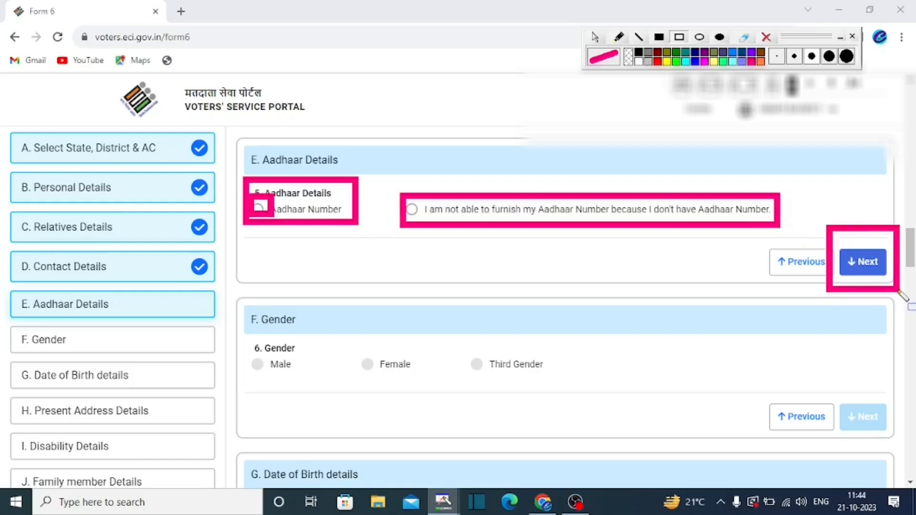
key("Escape")
left_click(859, 330)
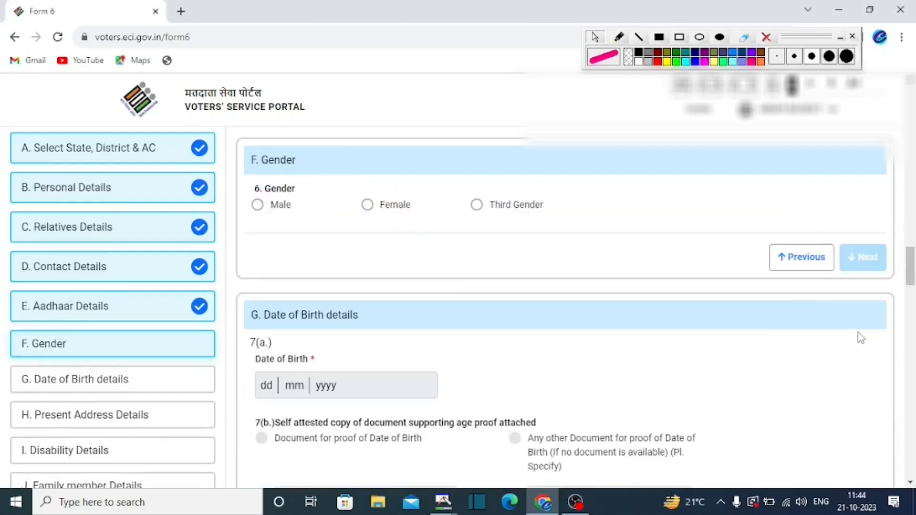
Outline the Gender heading, Male, Female and Next controls in pink, then continue to Date of Birth details with Male selected
key("r")
left_click_drag(242, 147, 318, 181)
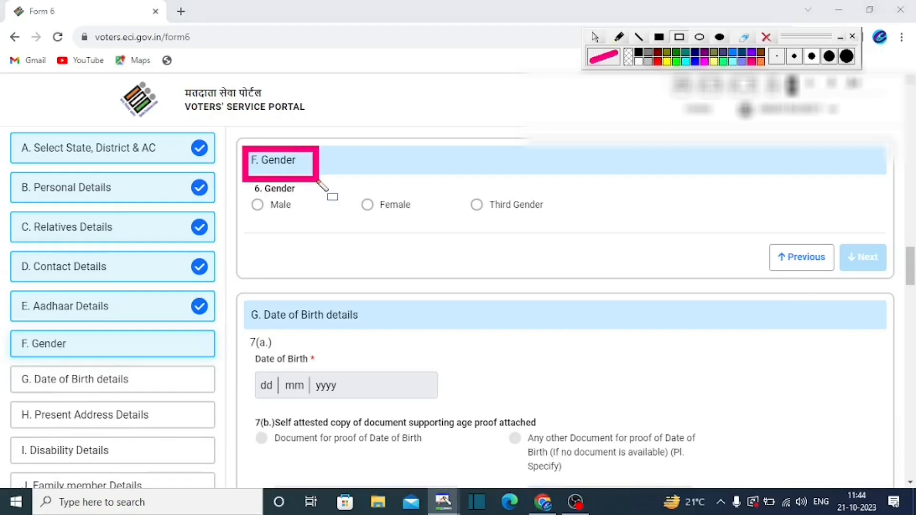
left_click_drag(239, 190, 310, 223)
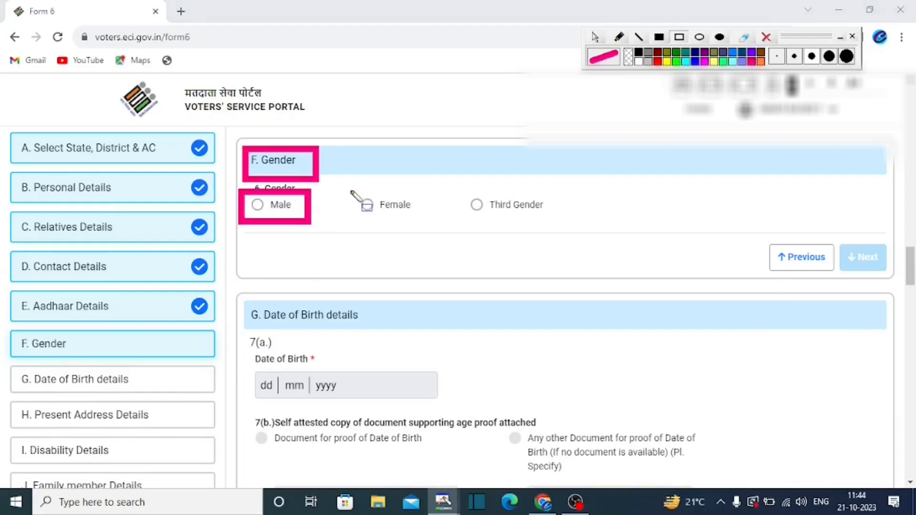
left_click_drag(351, 189, 437, 222)
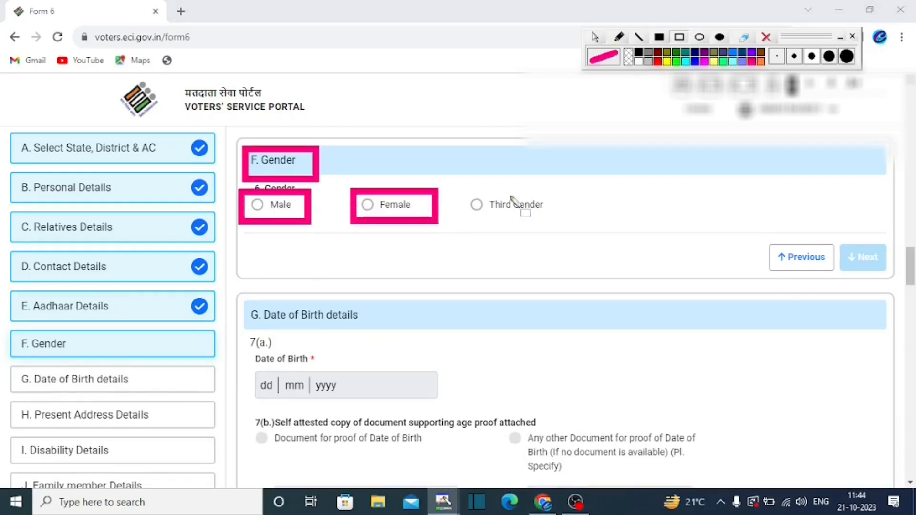
left_click_drag(833, 227, 897, 279)
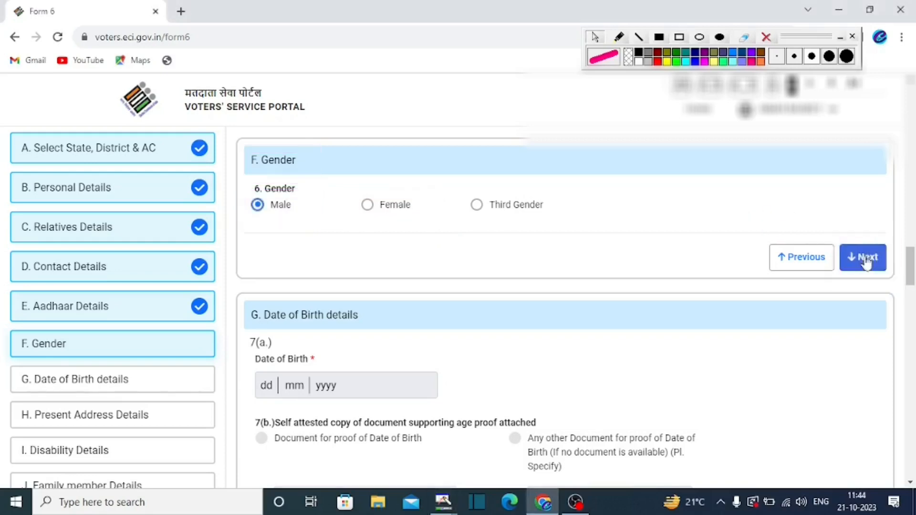
left_click(866, 259)
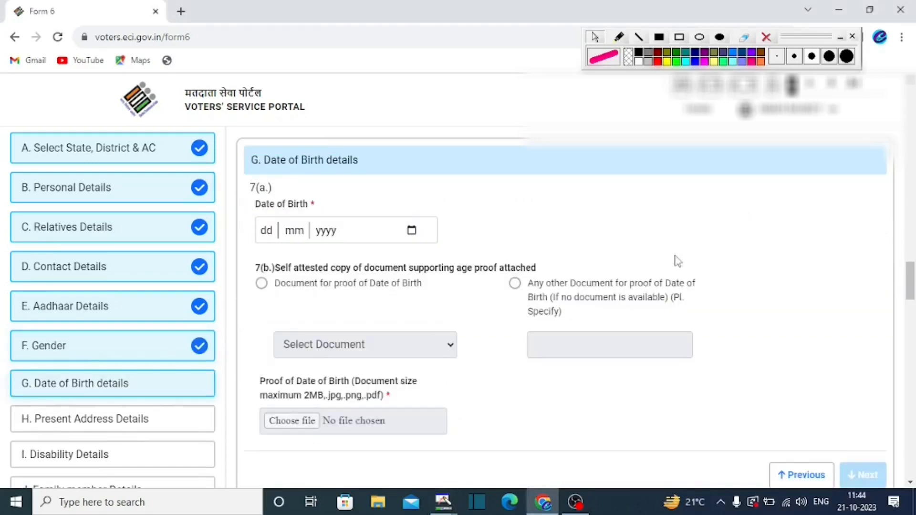
Outline the Date of Birth heading, date field, age-proof options, Select Document, file upload and Next in pink, then proceed to Present Address Details
left_click(741, 54)
mouse_move(241, 145)
left_mouse_down()
mouse_move(399, 190)
mouse_move(389, 182)
left_mouse_up()
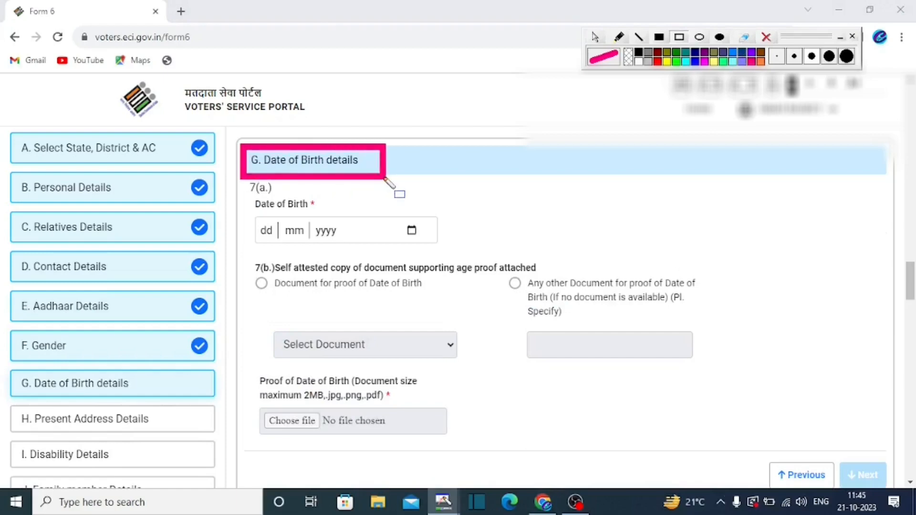
mouse_move(238, 195)
left_mouse_down()
mouse_move(286, 217)
mouse_move(435, 251)
mouse_move(456, 247)
left_mouse_up()
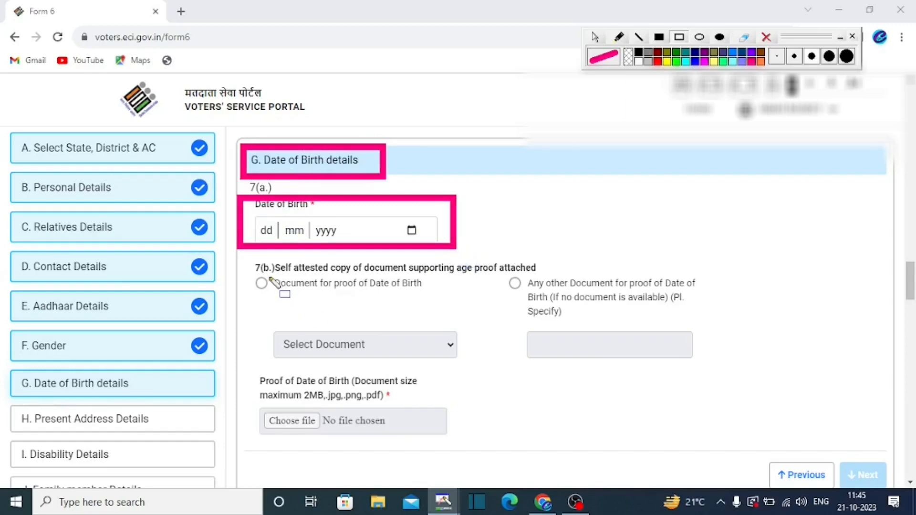
mouse_move(251, 259)
left_mouse_down()
mouse_move(323, 306)
mouse_move(470, 316)
mouse_move(530, 299)
left_mouse_up()
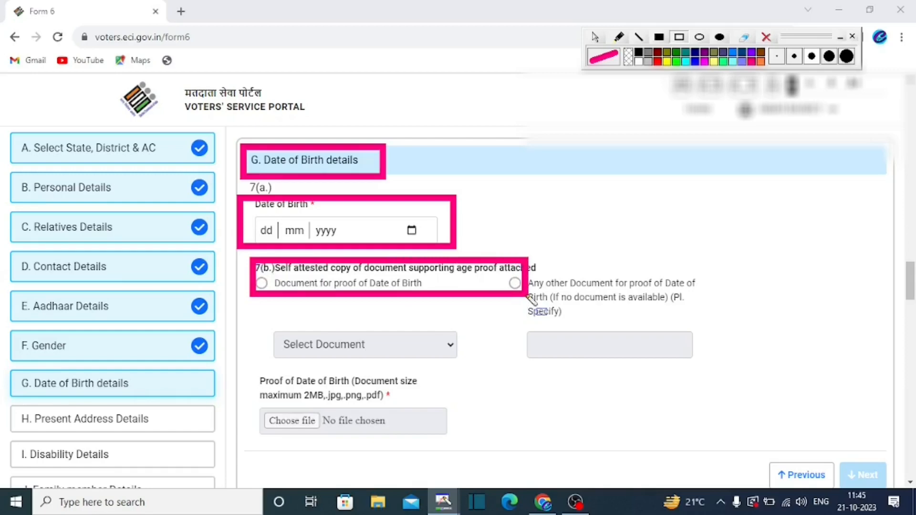
mouse_move(269, 329)
left_mouse_down()
mouse_move(384, 369)
mouse_move(404, 361)
left_mouse_up()
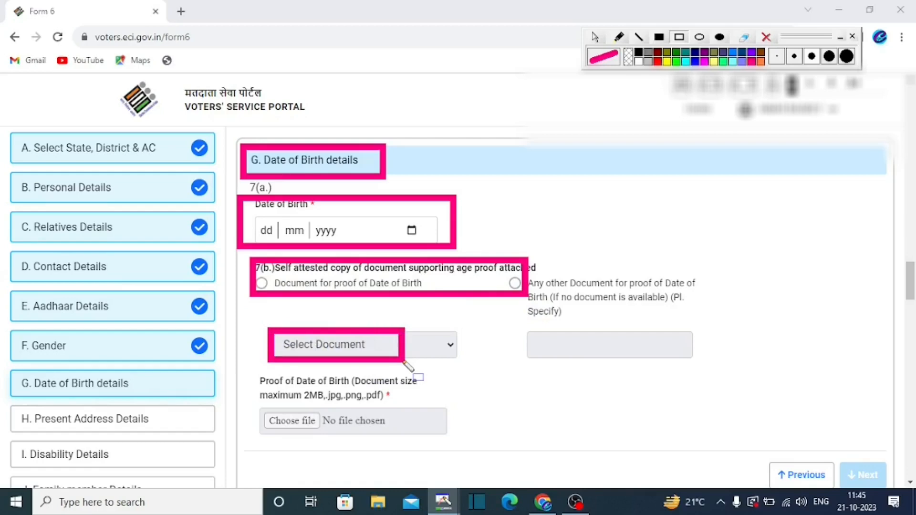
mouse_move(243, 397)
left_mouse_down()
mouse_move(294, 426)
mouse_move(378, 433)
left_mouse_up()
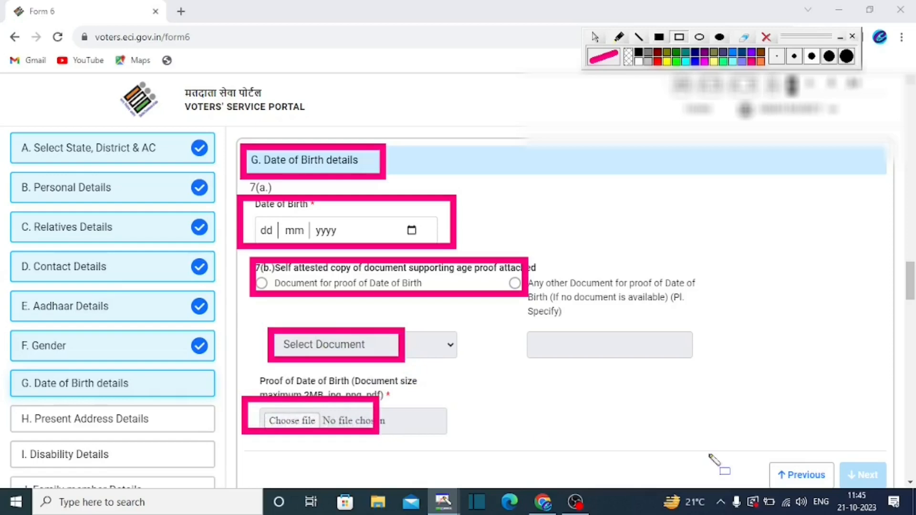
mouse_move(828, 443)
left_mouse_down()
mouse_move(869, 483)
mouse_move(900, 498)
left_mouse_up()
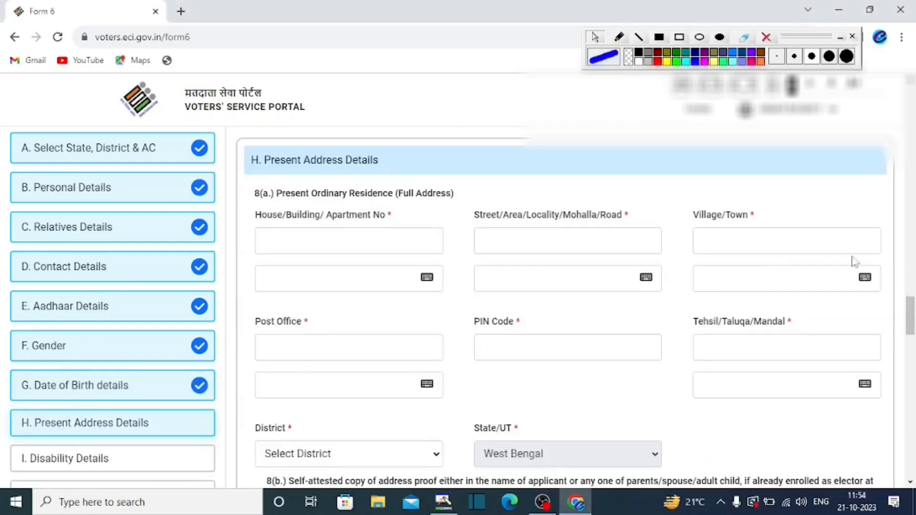
Outline the Present Address Details heading, the full address block, and its House, Street, Village/Town, Post Office and PIN Code fields in blue
mouse_move(241, 144)
left_mouse_down()
mouse_move(290, 175)
mouse_move(483, 176)
left_mouse_up()
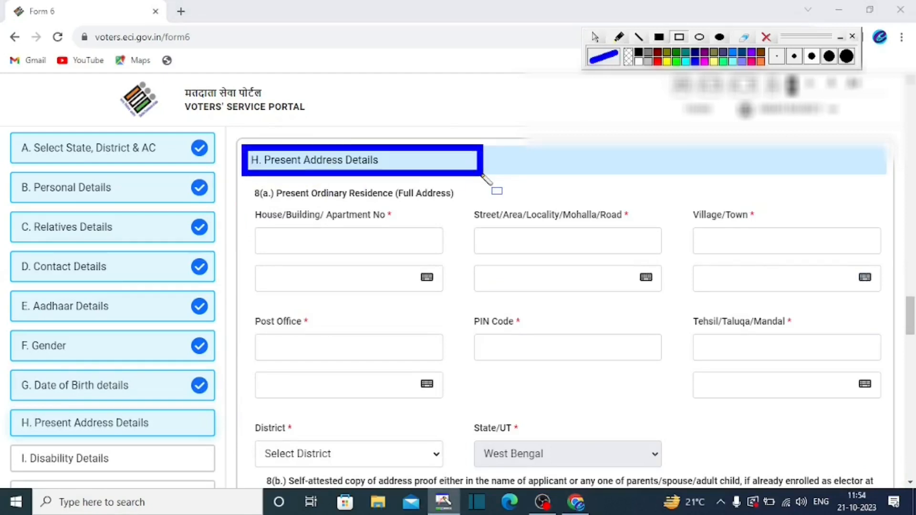
mouse_move(241, 184)
left_mouse_down()
mouse_move(348, 317)
mouse_move(883, 482)
left_mouse_up()
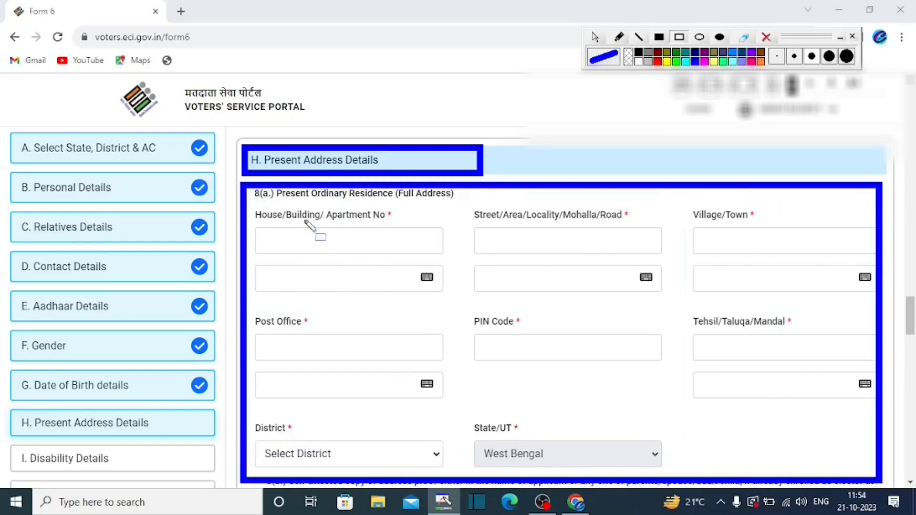
mouse_move(303, 220)
left_mouse_down()
mouse_move(402, 272)
mouse_move(422, 261)
left_mouse_up()
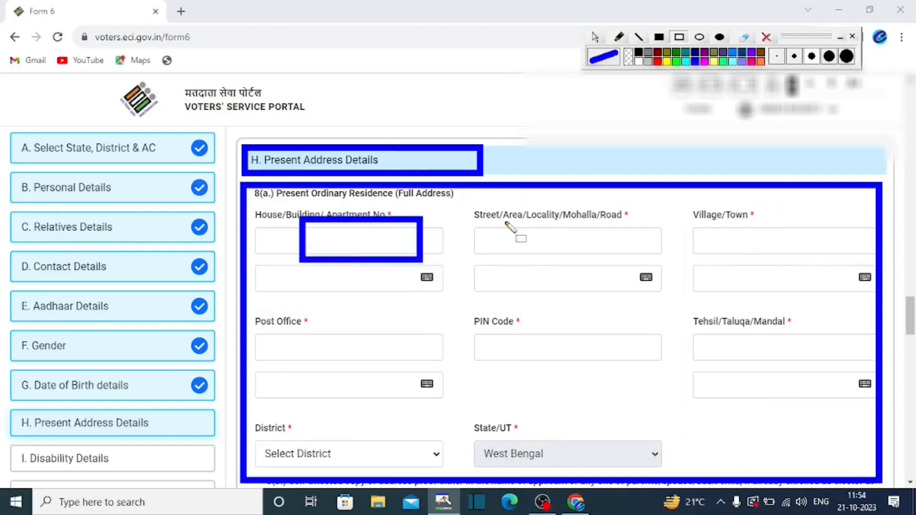
mouse_move(504, 217)
left_mouse_down()
mouse_move(556, 243)
mouse_move(616, 249)
left_mouse_up()
left_click_drag(716, 214, 790, 252)
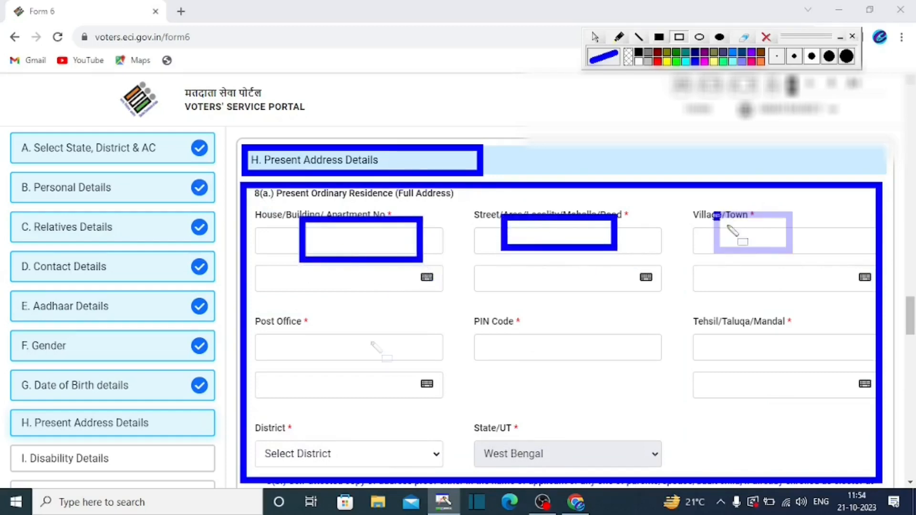
left_click_drag(289, 327, 392, 361)
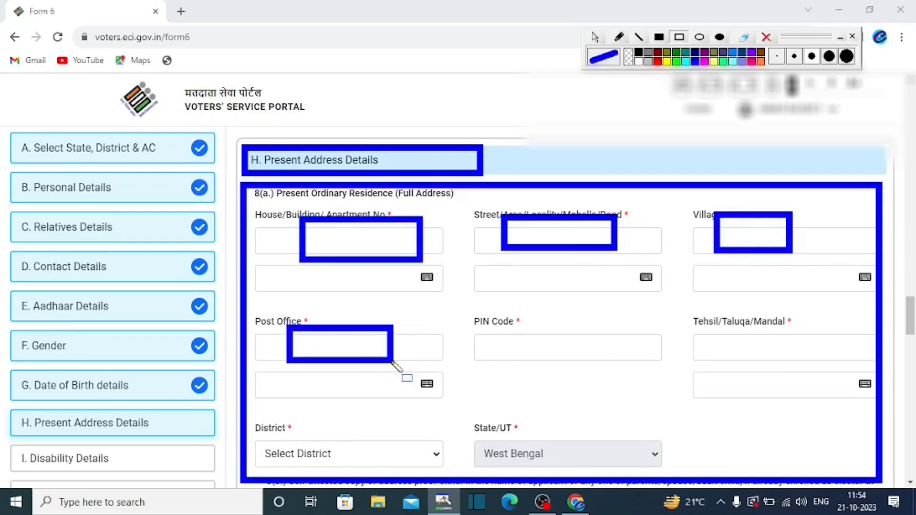
mouse_move(472, 314)
left_mouse_down()
mouse_move(557, 350)
mouse_move(603, 355)
left_mouse_up()
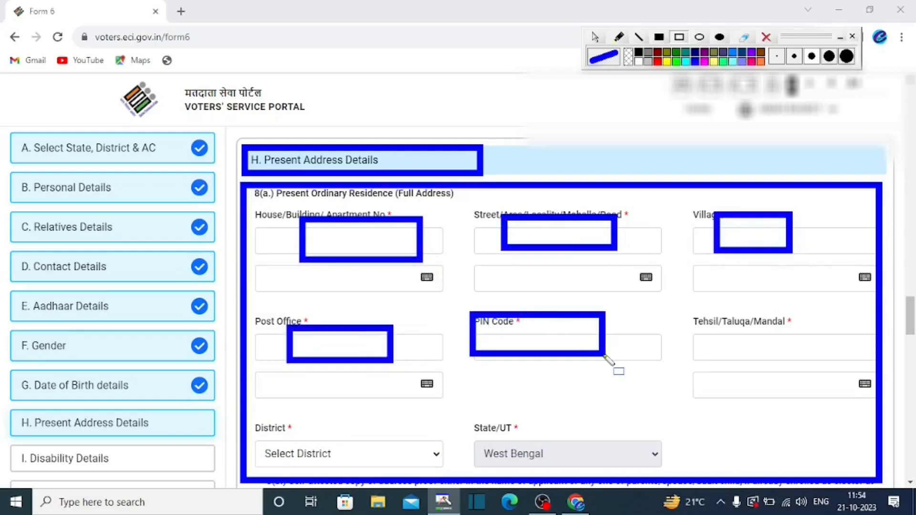
Outline the Document for Proof of Residence option, Select Document and file upload in blue, then proceed to Disability Details with Aadhaar Card as proof
left_click_drag(914, 315, 914, 337)
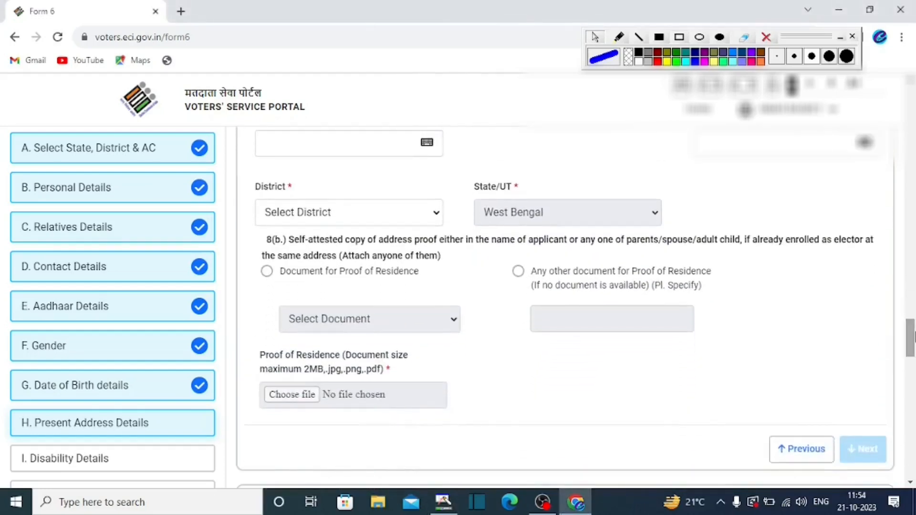
left_click(679, 37)
mouse_move(249, 258)
left_mouse_down()
mouse_move(330, 279)
mouse_move(457, 289)
left_mouse_up()
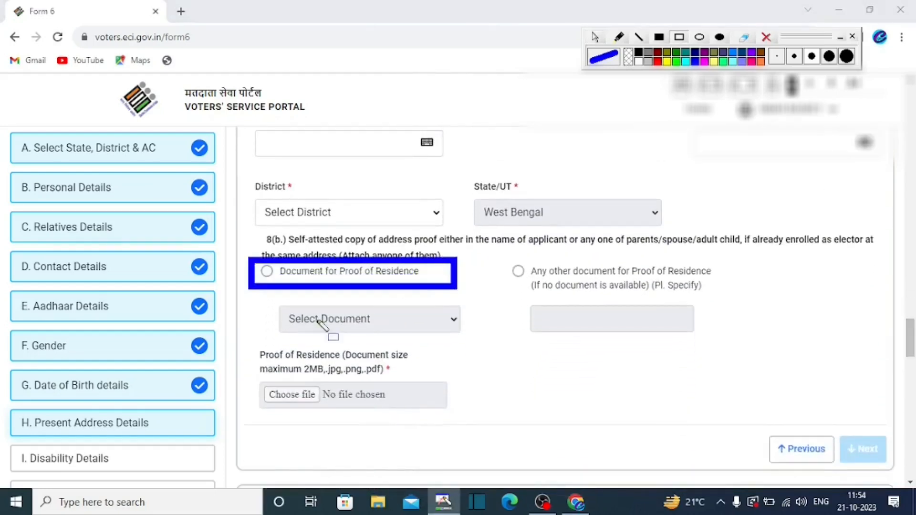
mouse_move(274, 306)
left_mouse_down()
mouse_move(432, 350)
mouse_move(424, 338)
left_mouse_up()
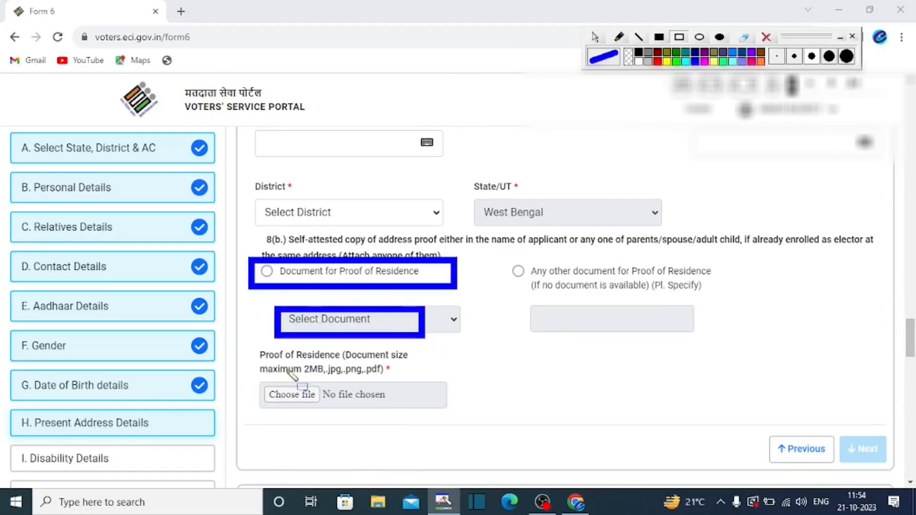
left_click_drag(244, 361, 365, 414)
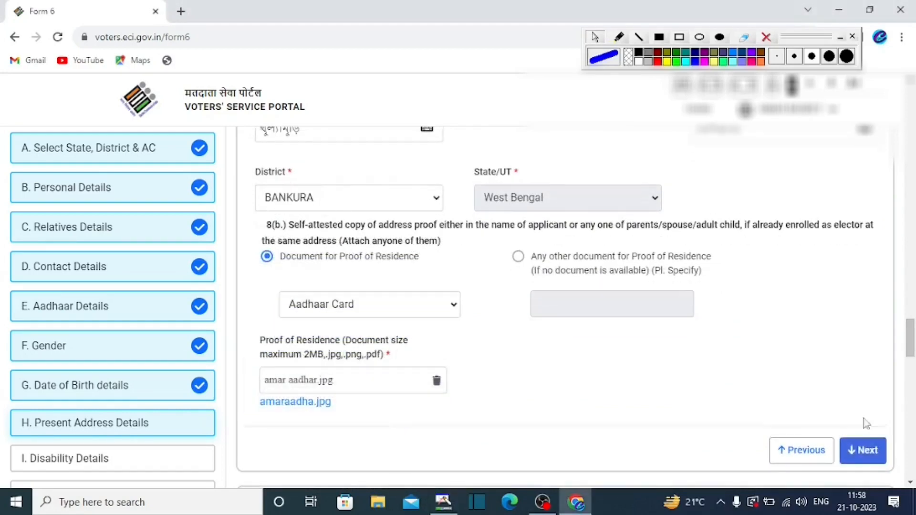
left_click(862, 451)
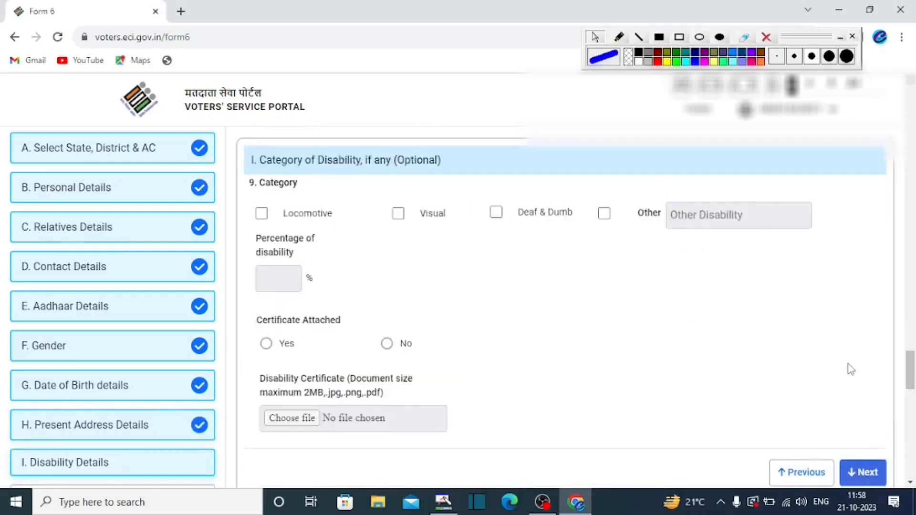
Outline the Category of Disability heading, category options, certificate block and Next in blue, then continue to the family member section
left_click(679, 36)
mouse_move(239, 143)
left_mouse_down()
mouse_move(528, 148)
mouse_move(540, 184)
left_mouse_up()
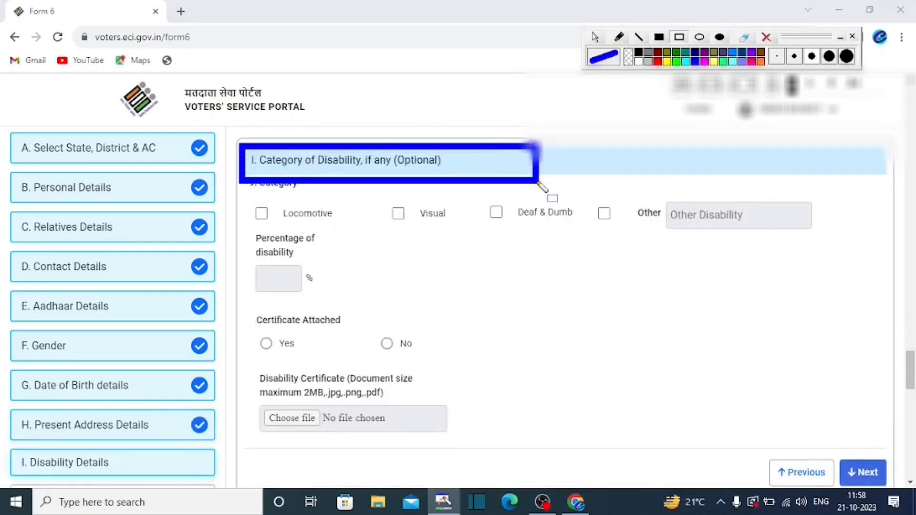
left_click_drag(243, 196, 873, 252)
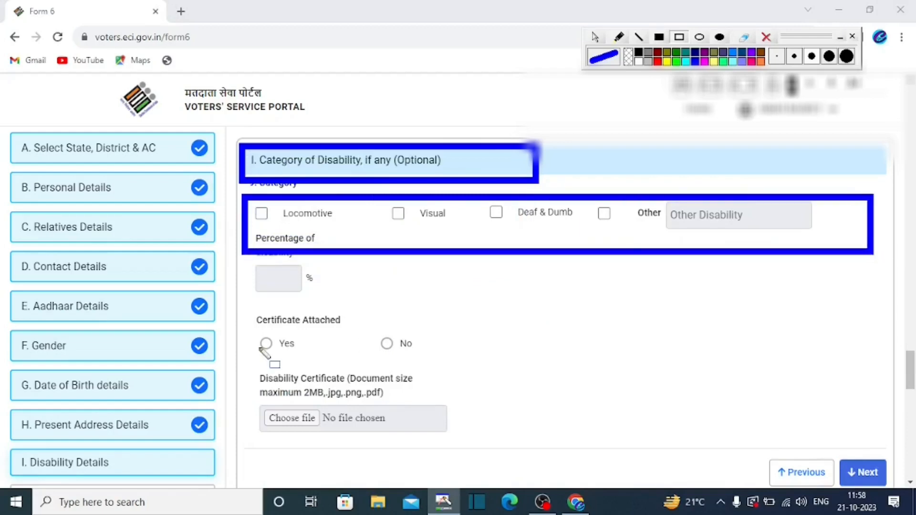
mouse_move(240, 273)
left_mouse_down()
mouse_move(406, 441)
mouse_move(472, 444)
left_mouse_up()
mouse_move(828, 437)
left_mouse_down()
mouse_move(854, 496)
mouse_move(890, 500)
left_mouse_up()
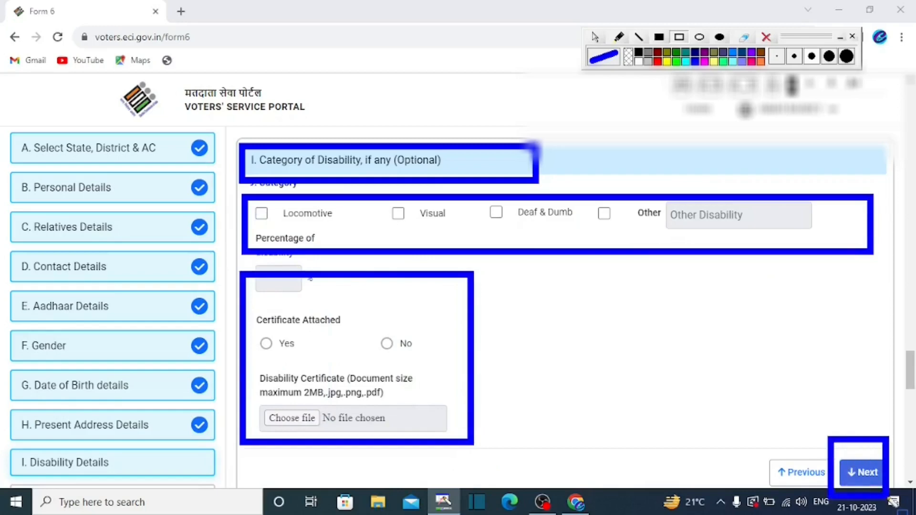
left_click(861, 473)
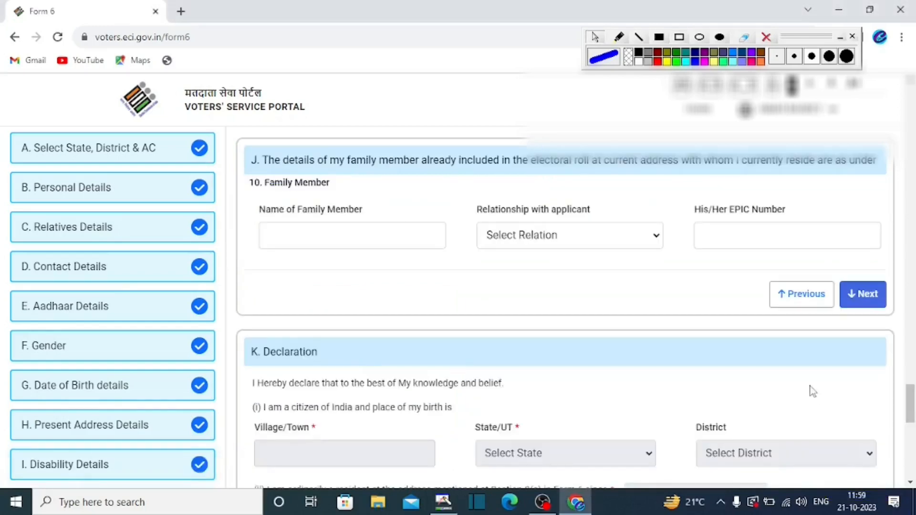
Outline the family member heading, name, relationship and EPIC Number fields in blue, then continue to Declaration with the member's details filled in
left_click_drag(256, 144, 890, 178)
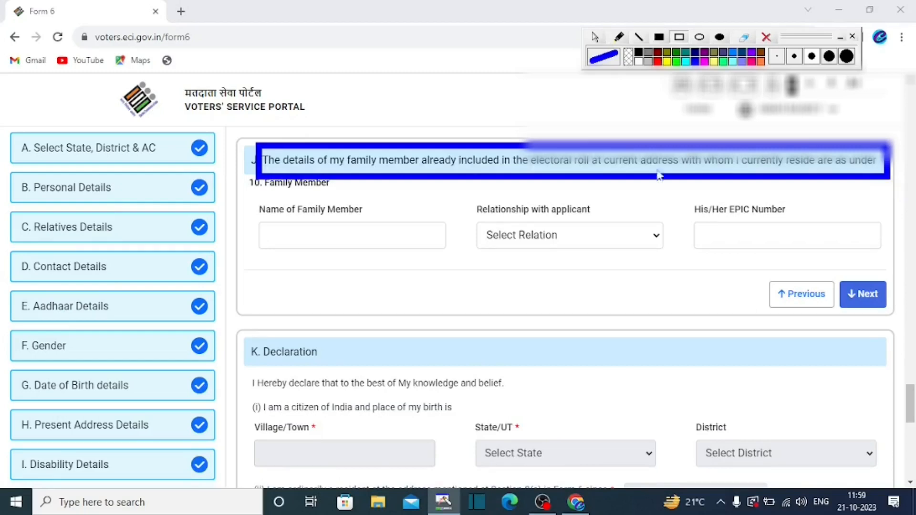
mouse_move(249, 193)
left_mouse_down()
mouse_move(422, 302)
mouse_move(455, 268)
left_mouse_up()
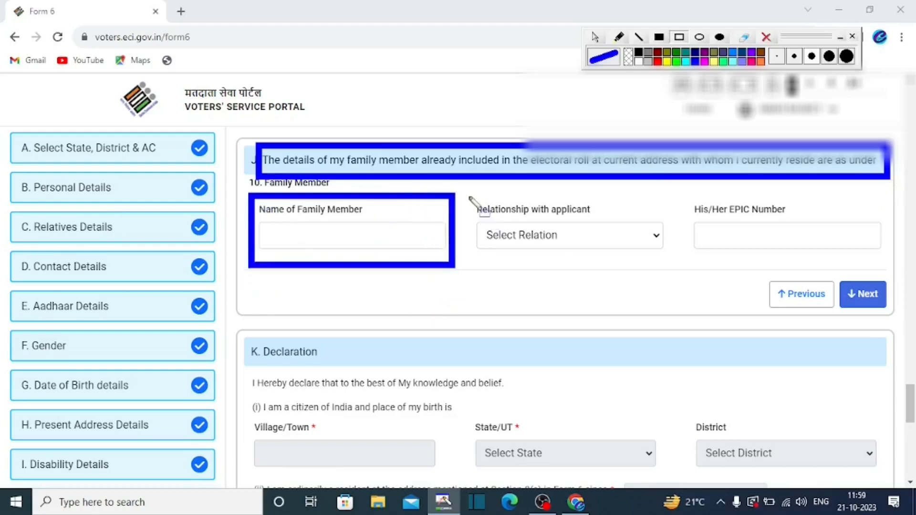
mouse_move(466, 194)
left_mouse_down()
mouse_move(527, 239)
mouse_move(656, 265)
left_mouse_up()
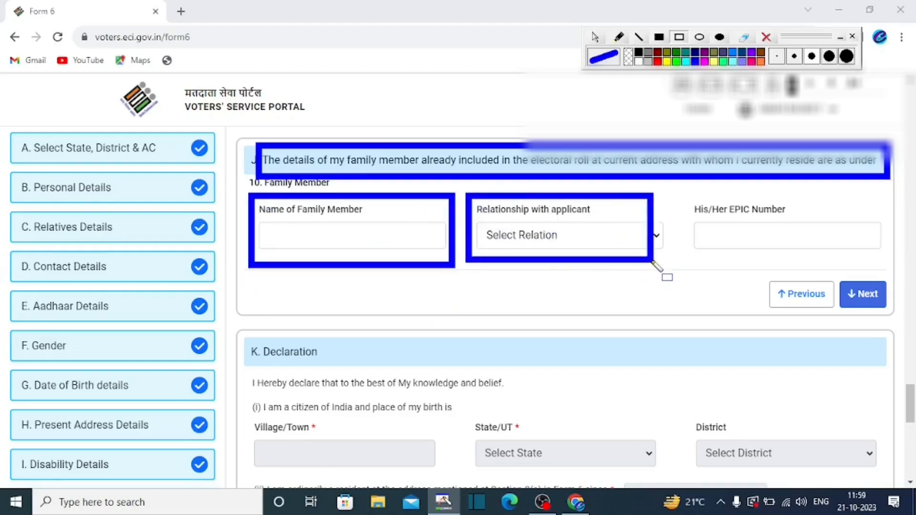
mouse_move(682, 195)
left_mouse_down()
mouse_move(724, 241)
mouse_move(778, 265)
mouse_move(852, 263)
left_mouse_up()
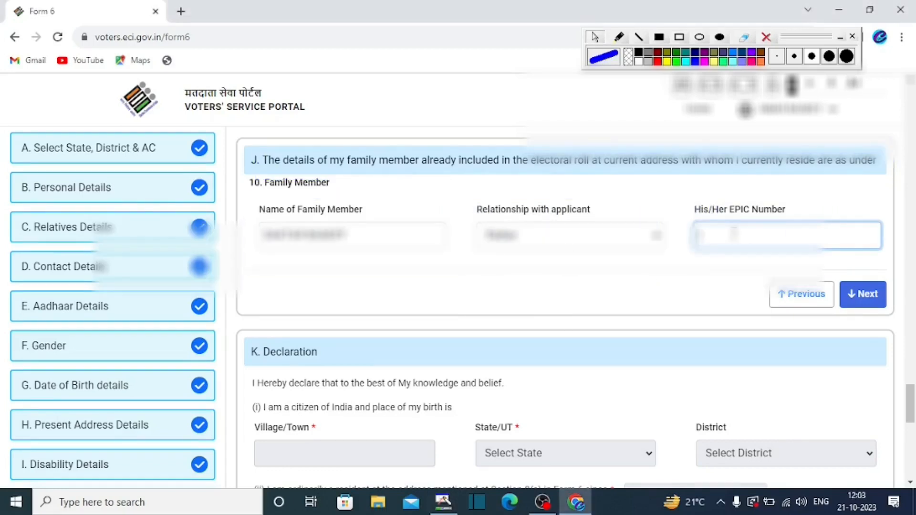
left_click(861, 301)
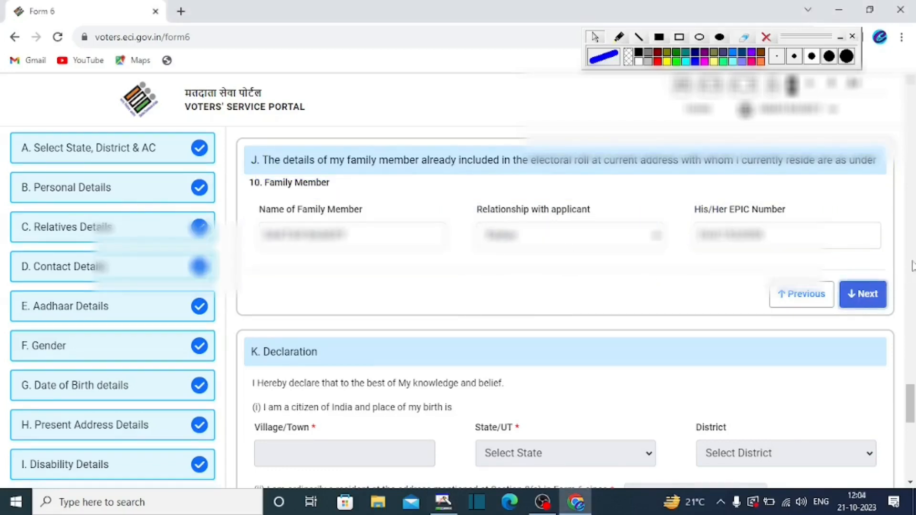
left_click(866, 297)
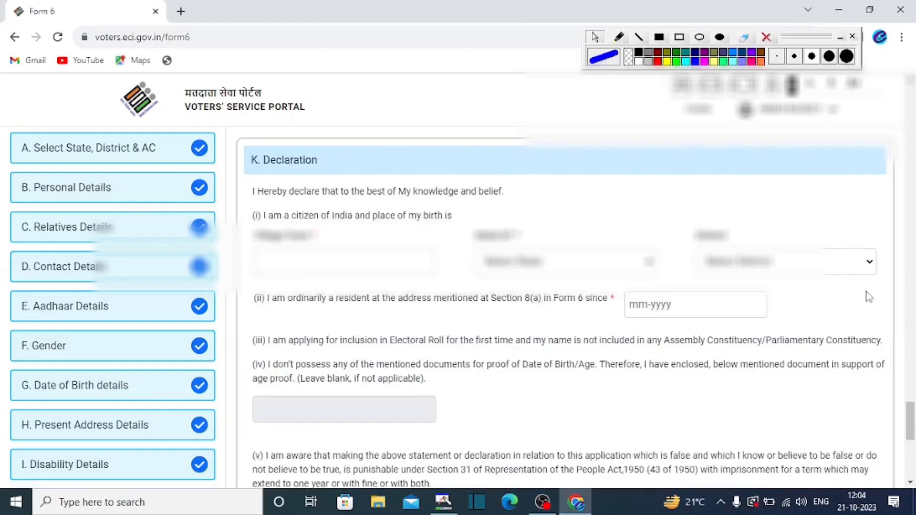
Outline the Declaration heading, Village/Town, State/UT, District and residence-since fields in blue, then proceed to Captcha with the declaration filled in
left_click_drag(241, 147, 372, 190)
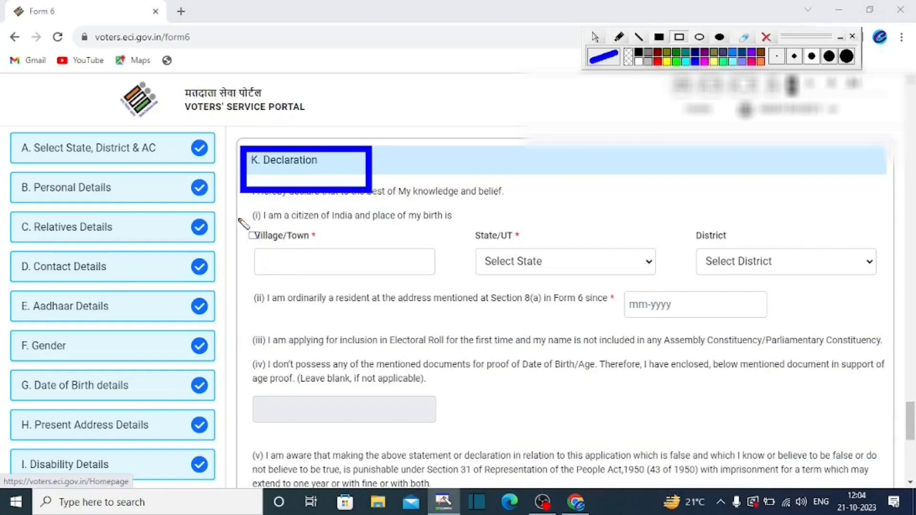
mouse_move(237, 217)
left_mouse_down()
mouse_move(321, 262)
mouse_move(393, 284)
left_mouse_up()
mouse_move(458, 226)
left_mouse_down()
mouse_move(558, 271)
mouse_move(615, 271)
mouse_move(519, 251)
mouse_move(605, 277)
left_mouse_up()
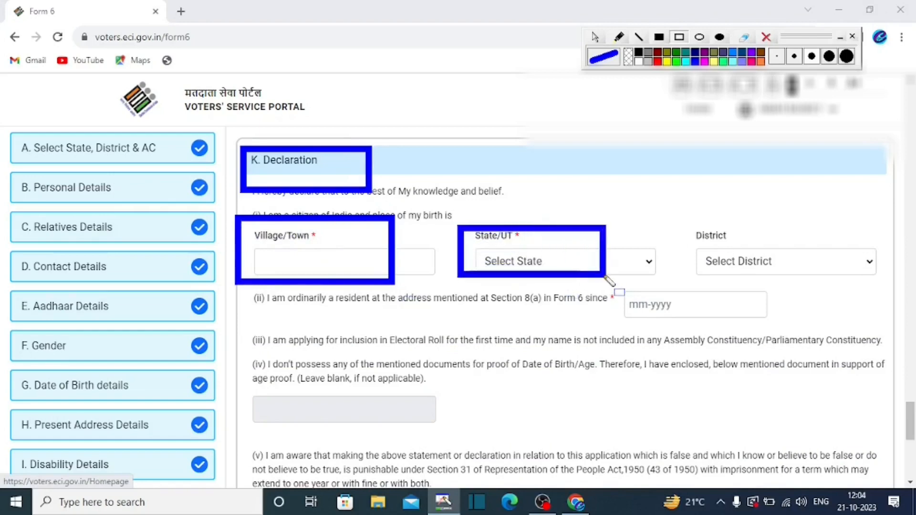
mouse_move(685, 215)
left_mouse_down()
mouse_move(753, 276)
mouse_move(799, 286)
left_mouse_up()
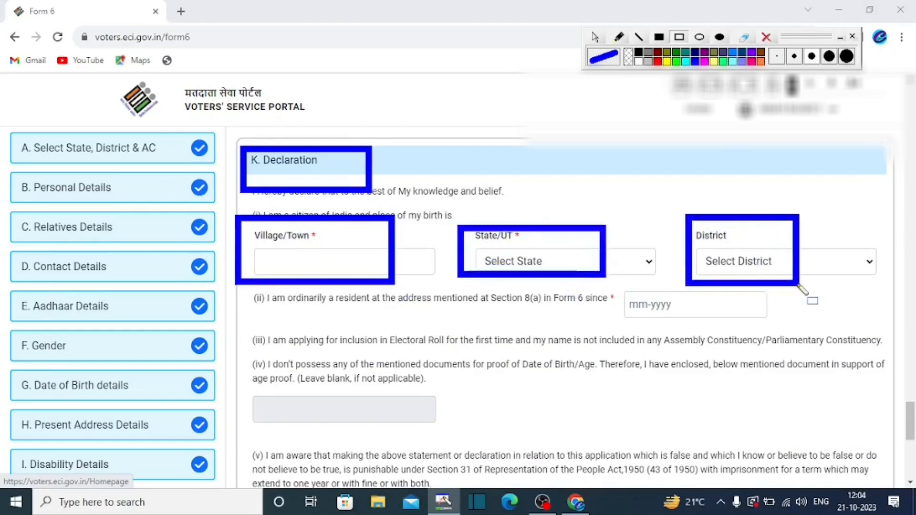
left_click_drag(612, 286, 694, 330)
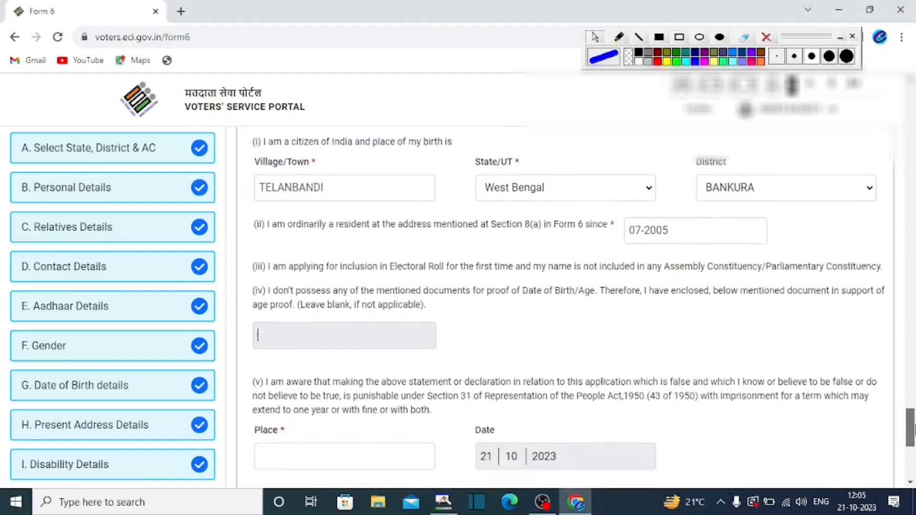
scroll(563, 305, "down", 2)
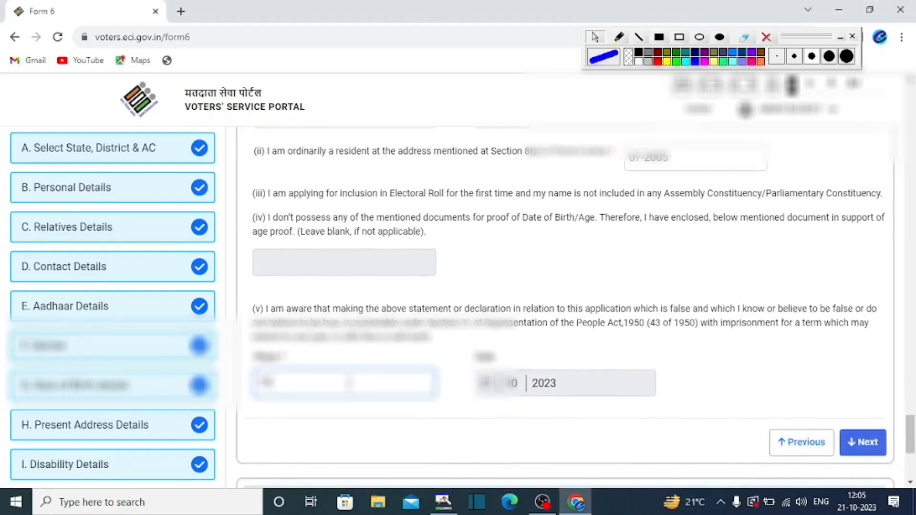
left_click(868, 442)
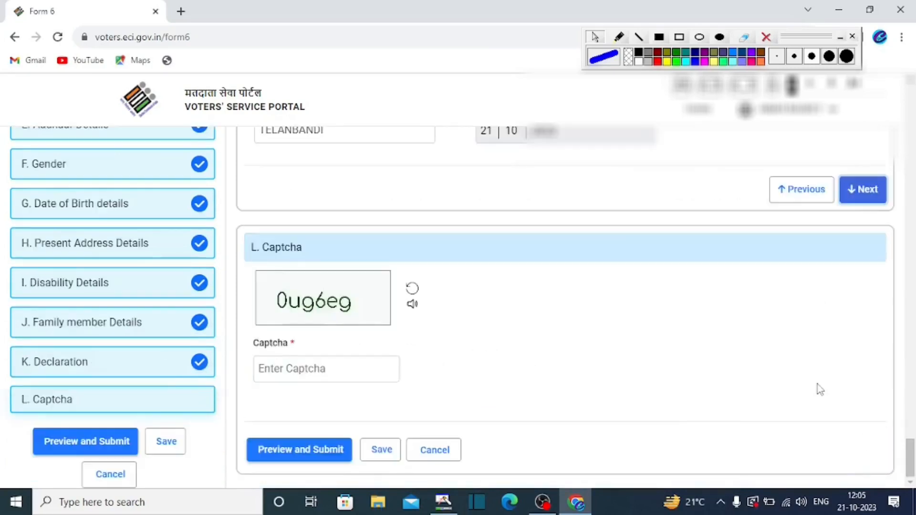
Enter the captcha code shown in the image and open the Form 6 preview for submission
left_click(301, 371)
type("0")
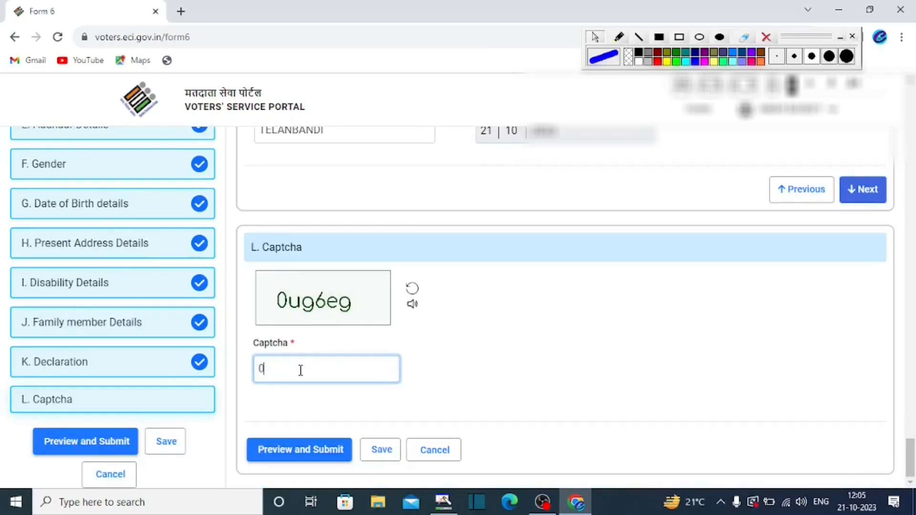
type("ug6eg")
left_click(287, 453)
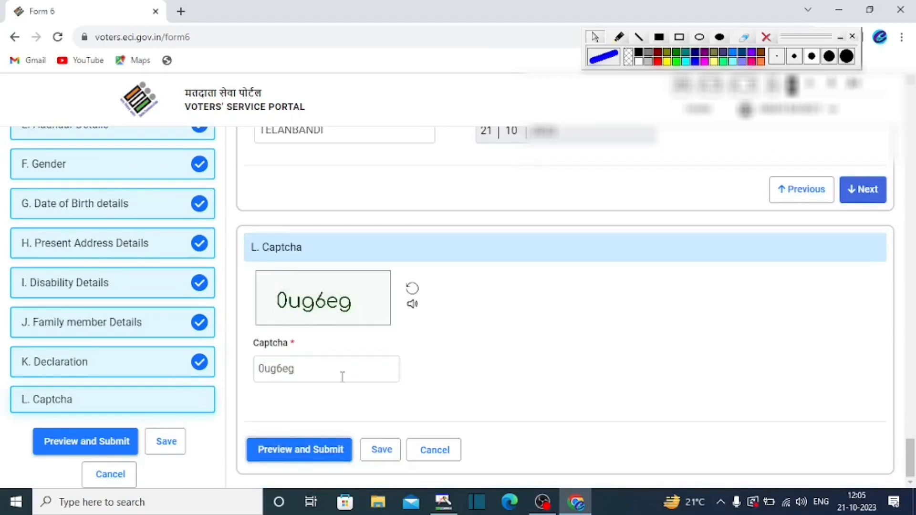
left_click(300, 451)
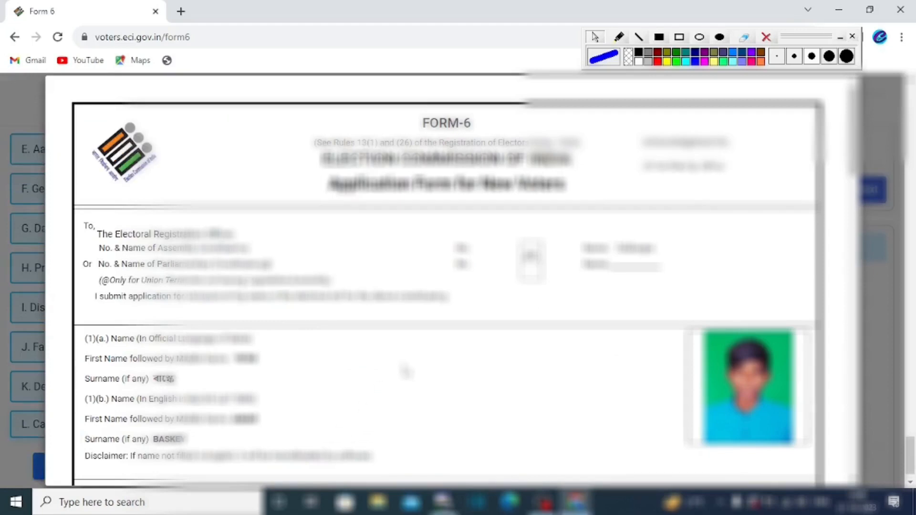
Outline Submit at the end of the Form 6 preview in blue, submit the form with confirmation, and download the acknowledgement
left_click_drag(853, 165, 852, 214)
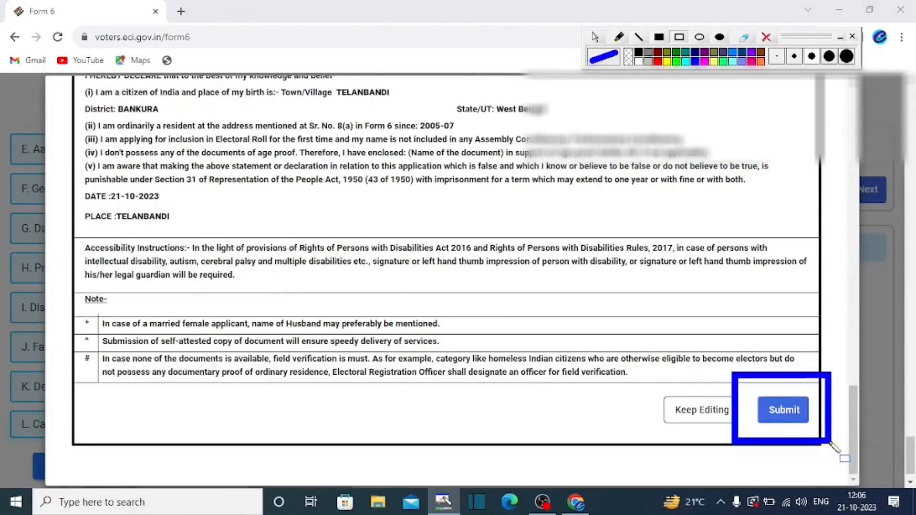
left_click(781, 408)
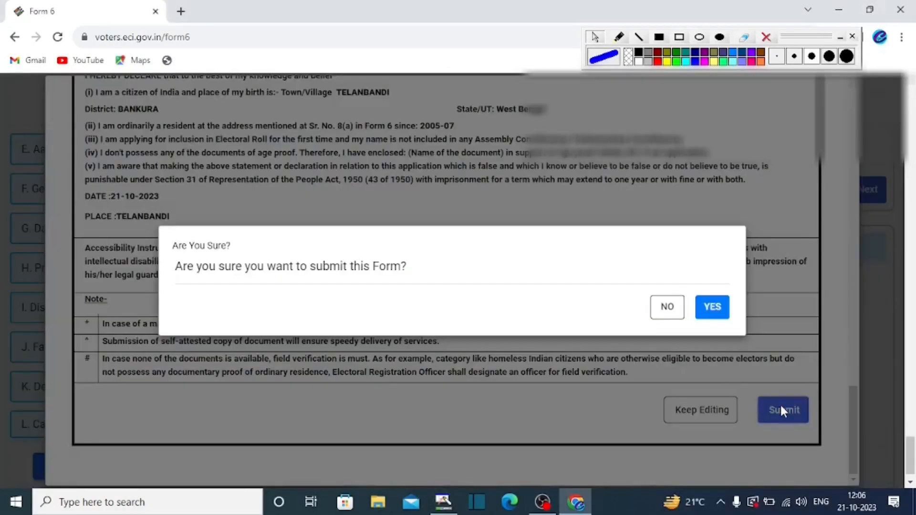
left_click(711, 310)
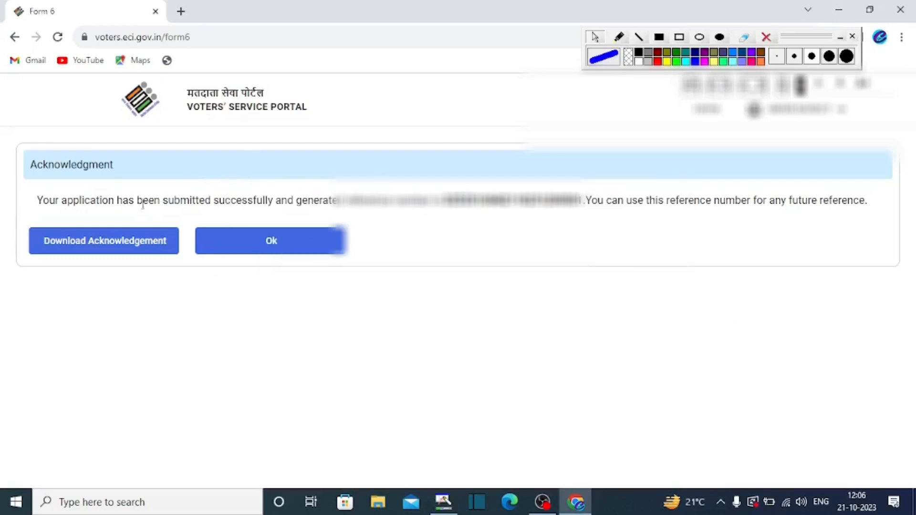
left_click(98, 240)
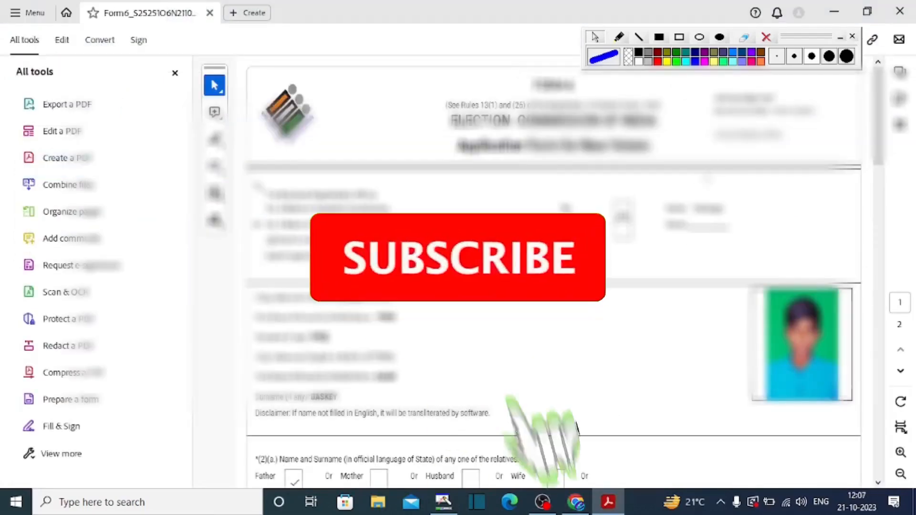